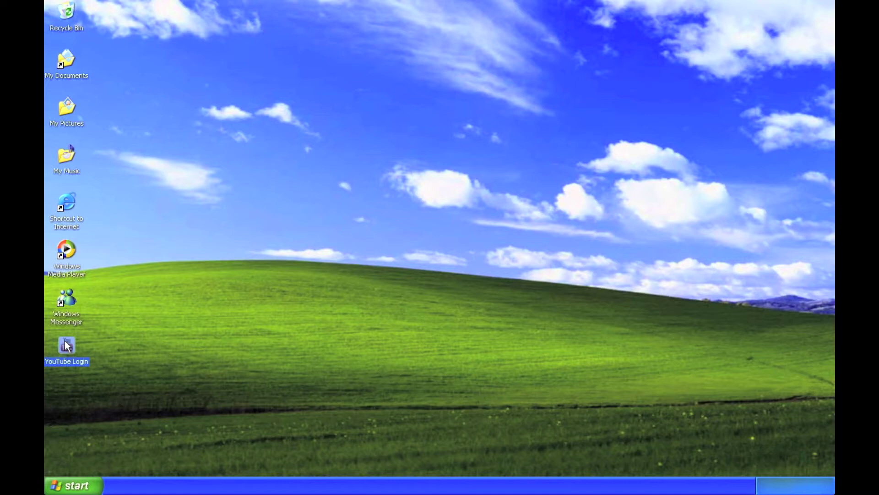
pyautogui.doubleClick(66, 345)
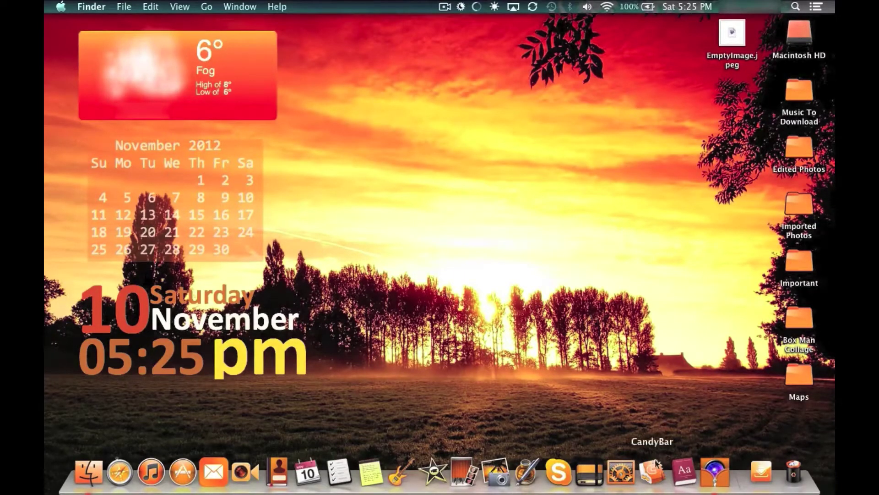
# Open CandyBar and look through its system, application, Dock and volume icon categories
pyautogui.click(654, 474)
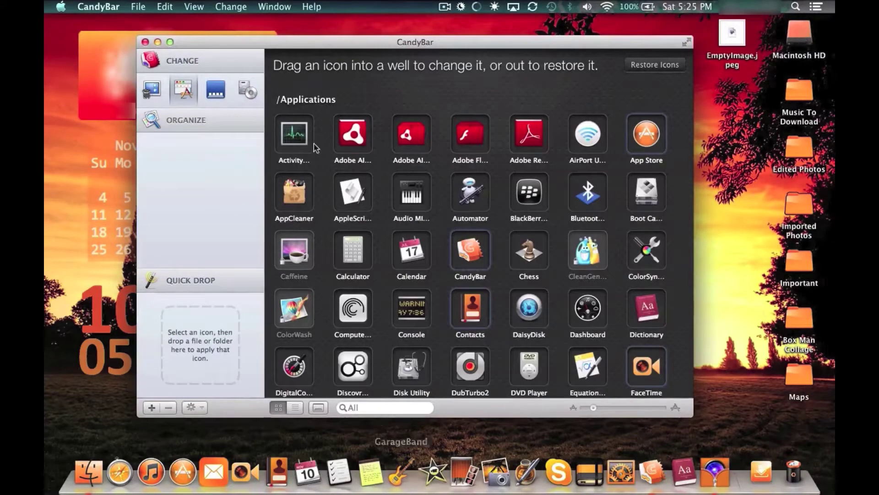
pyautogui.click(150, 95)
pyautogui.click(182, 93)
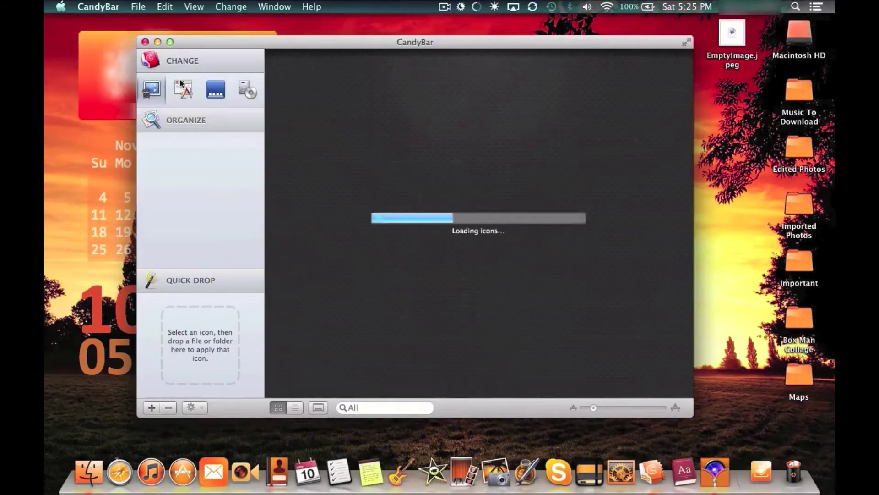
pyautogui.click(218, 91)
pyautogui.click(249, 92)
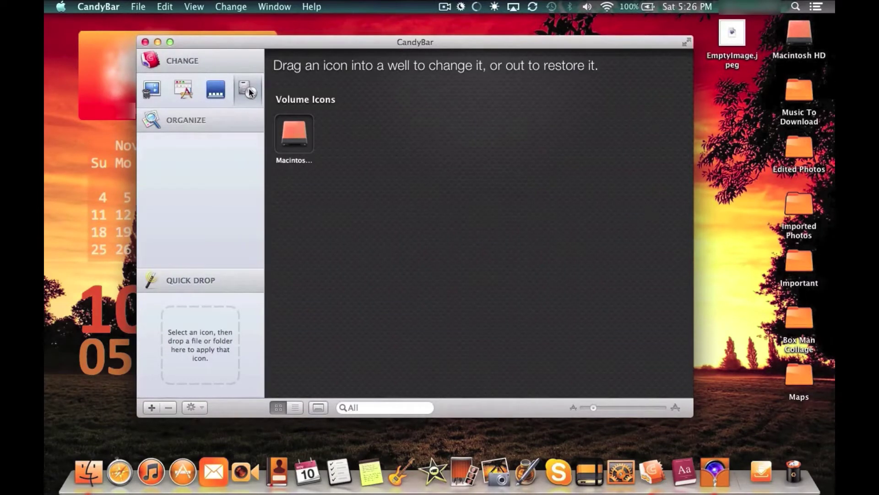
pyautogui.click(216, 91)
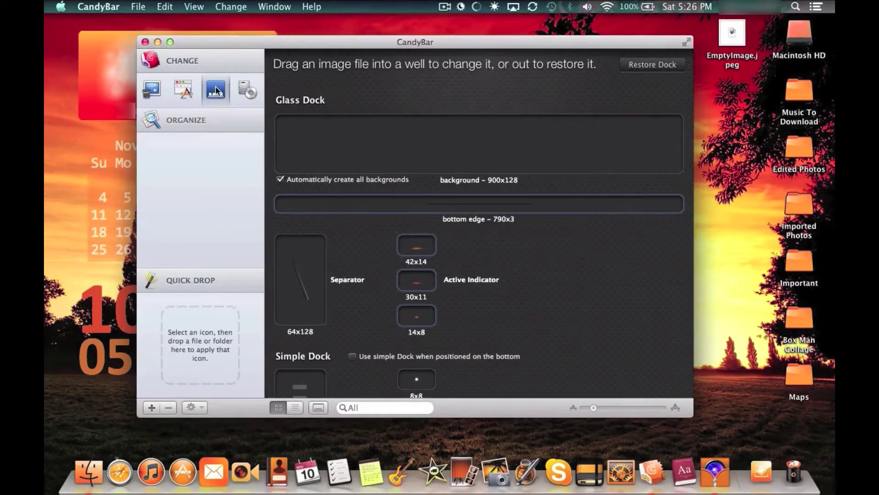
pyautogui.click(185, 91)
pyautogui.click(148, 91)
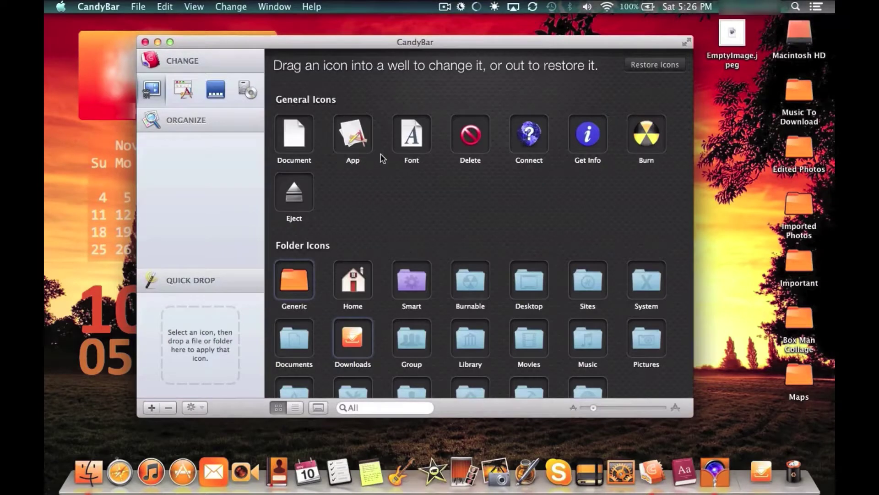
# Examine the replaceable system icon groups and the icons of the installed applications
pyautogui.scroll(-3, 384, 179)
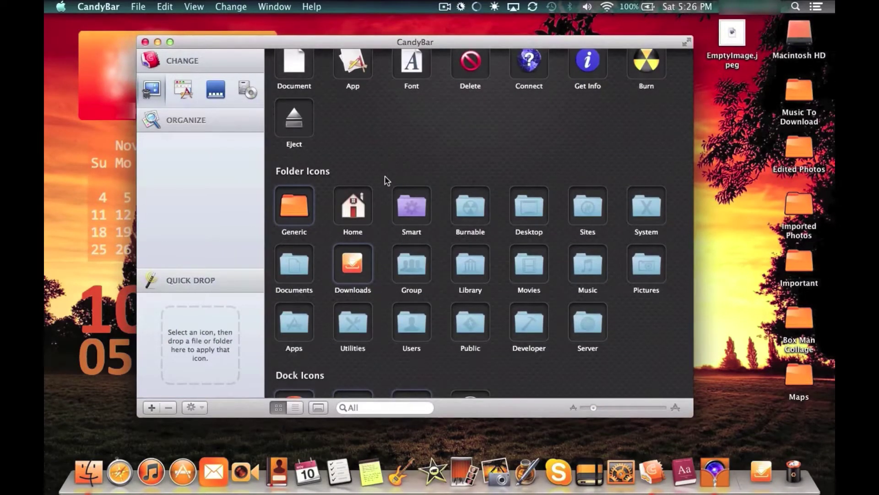
pyautogui.scroll(-8, 385, 178)
pyautogui.scroll(-9, 385, 180)
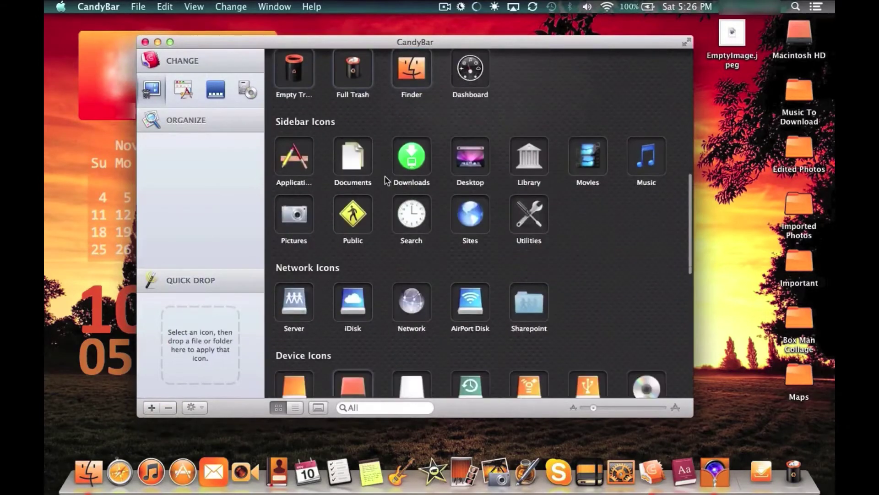
pyautogui.scroll(-2, 386, 180)
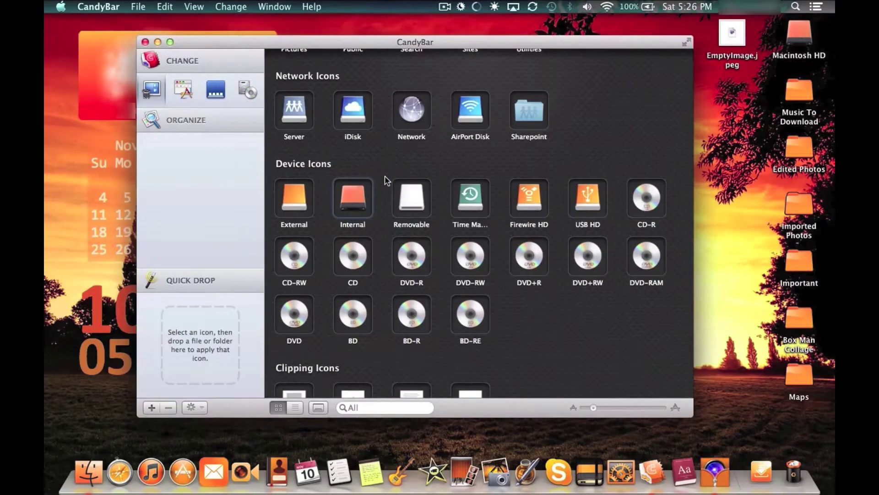
pyautogui.click(184, 88)
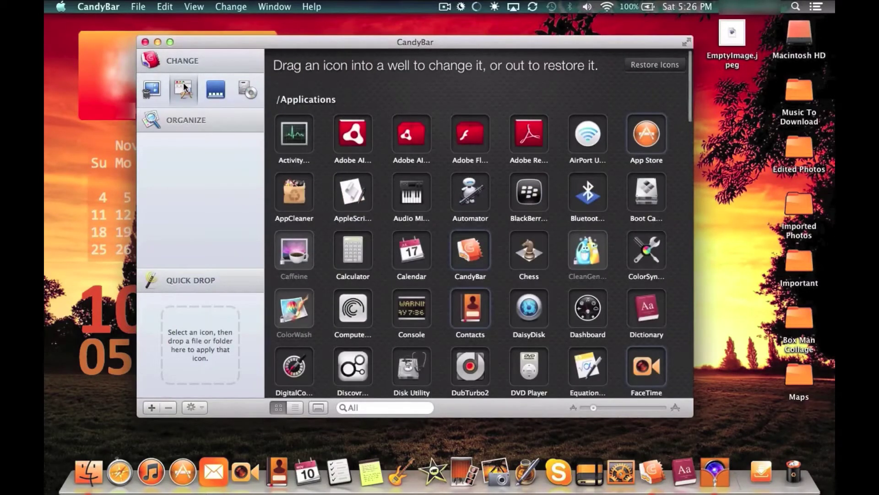
pyautogui.scroll(-3, 443, 115)
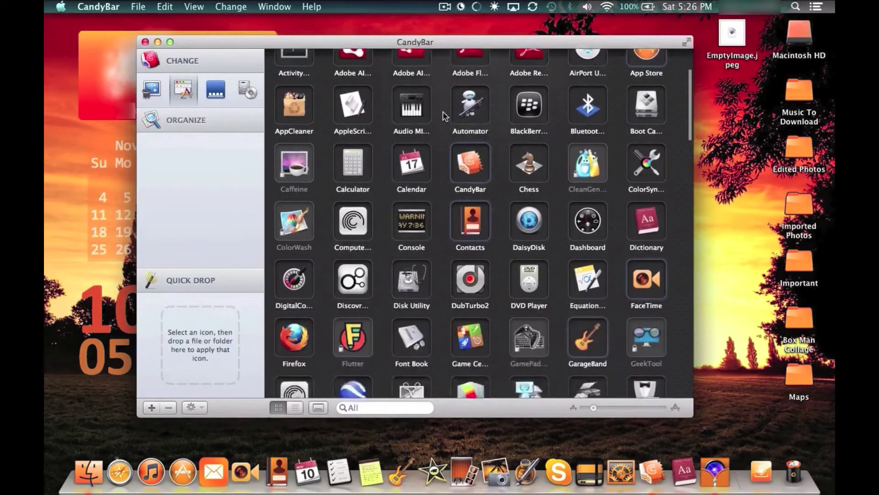
pyautogui.scroll(2, 444, 114)
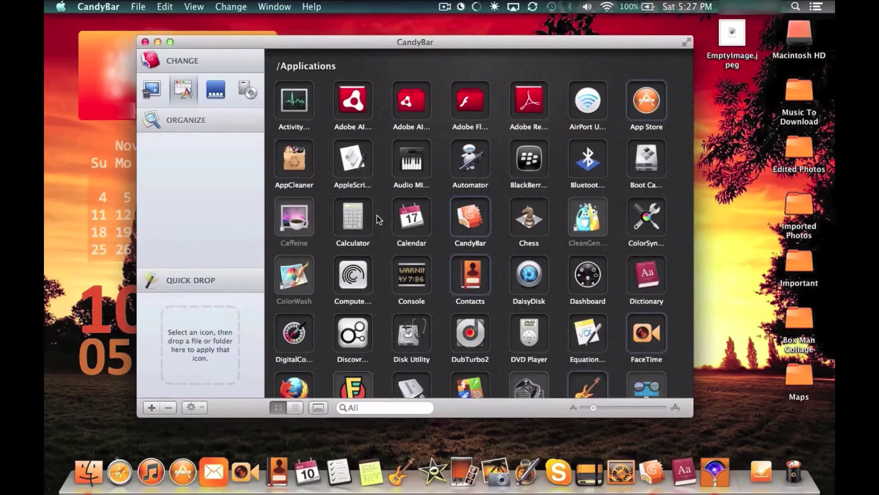
pyautogui.scroll(2, 379, 220)
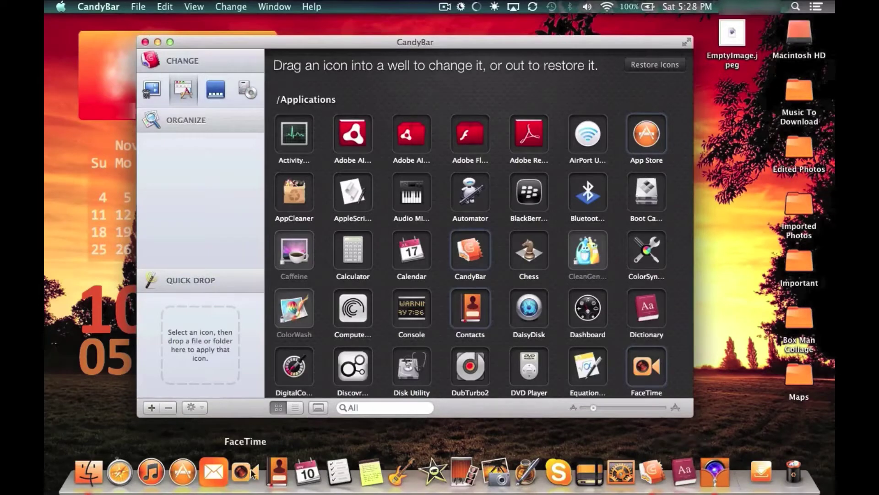
# Switch to Safari and search Google Images for "dictionary icon"
pyautogui.click(120, 480)
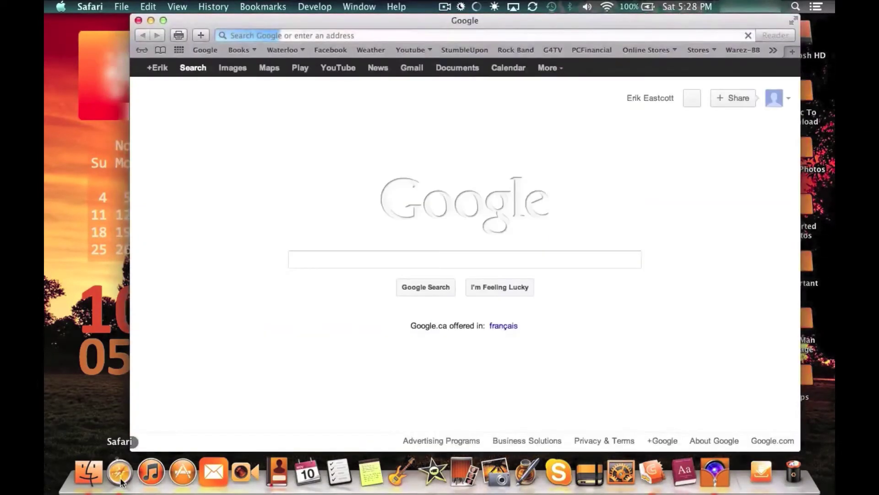
pyautogui.click(233, 75)
pyautogui.click(315, 261)
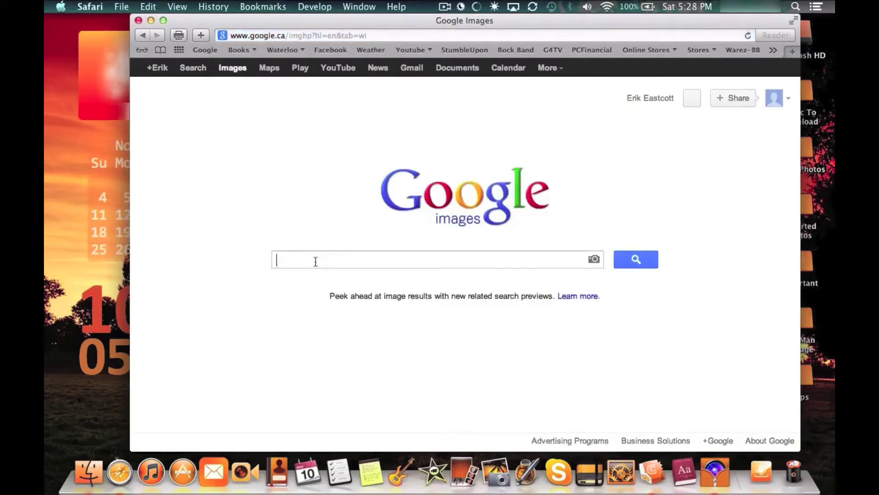
pyautogui.write('dicti')
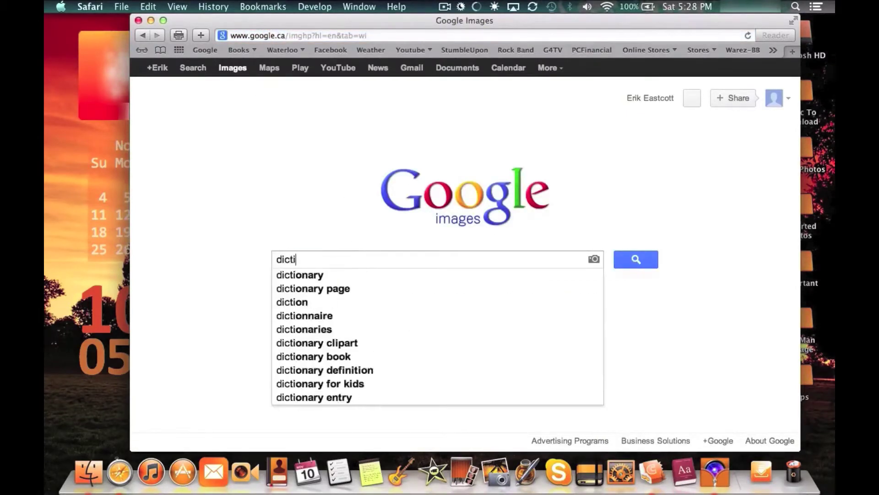
pyautogui.write('onar y')
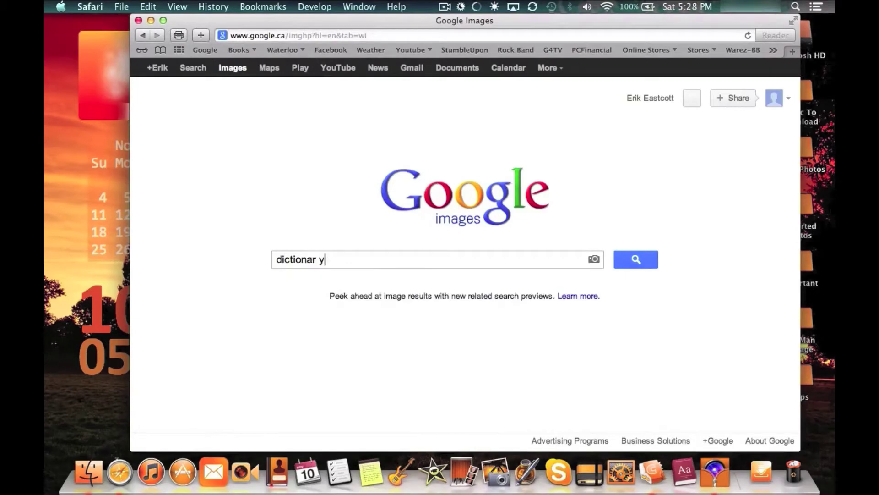
pyautogui.press('BackSpace')
pyautogui.press('BackSpace')
pyautogui.write('y icon')
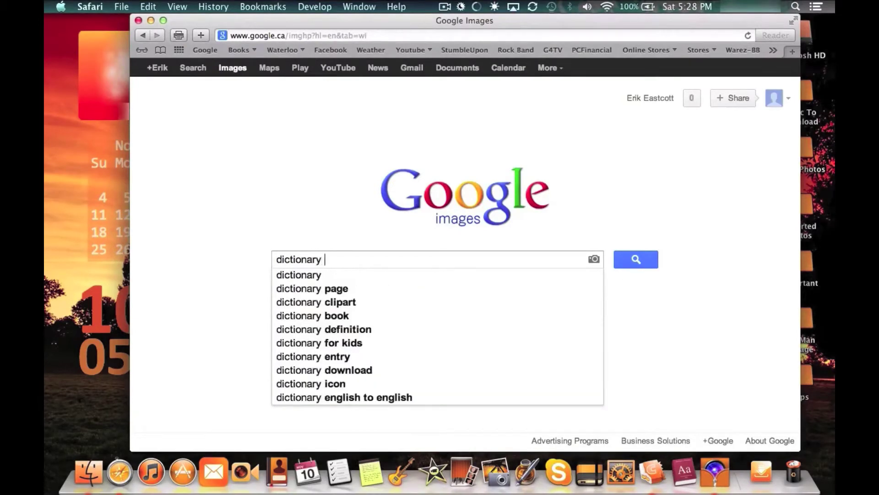
pyautogui.press('Return')
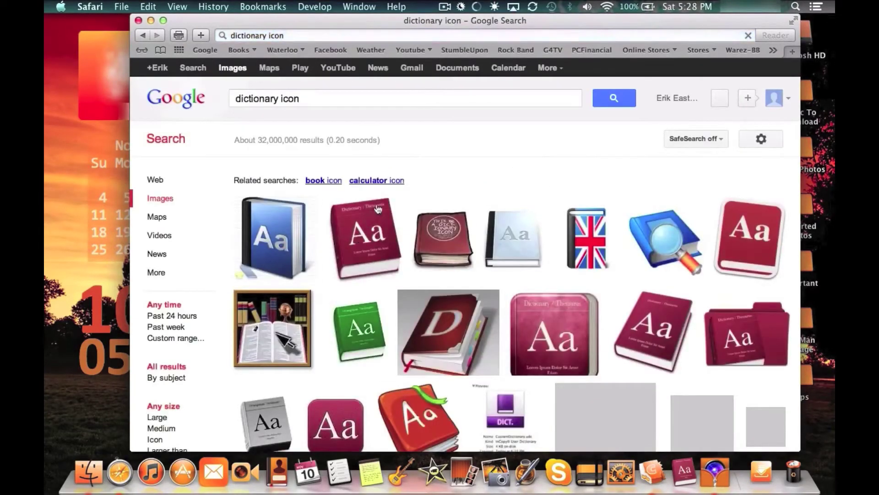
# Filter the image results to orange, save the red book picture dictionary.png to the desktop and close the browser window
pyautogui.scroll(-5, 240, 184)
pyautogui.click(165, 367)
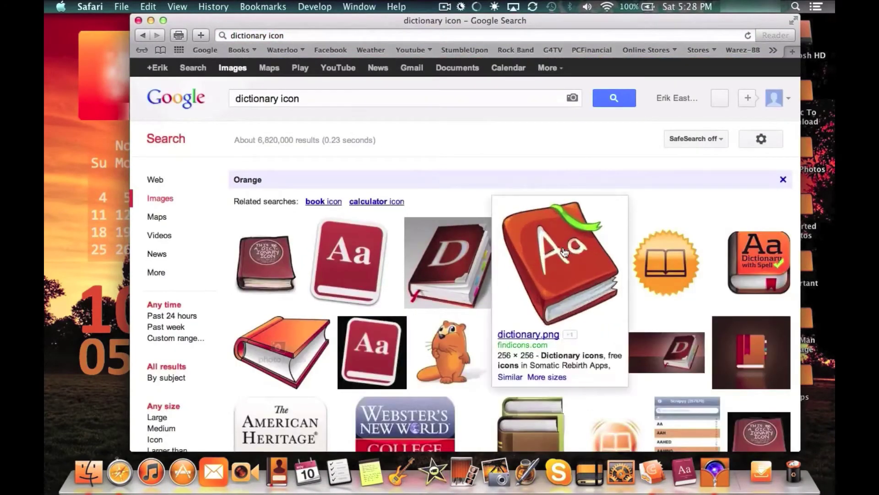
pyautogui.click(564, 248)
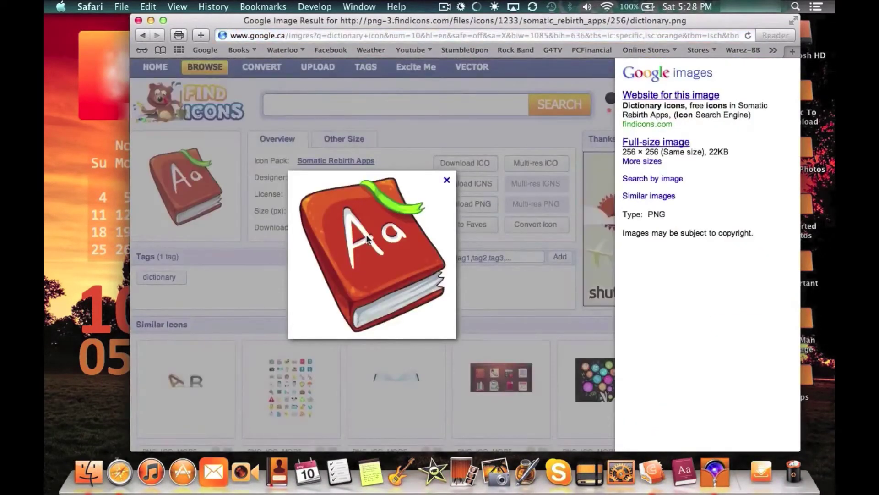
pyautogui.moveTo(375, 232); pyautogui.dragTo(108, 259)
pyautogui.click(139, 21)
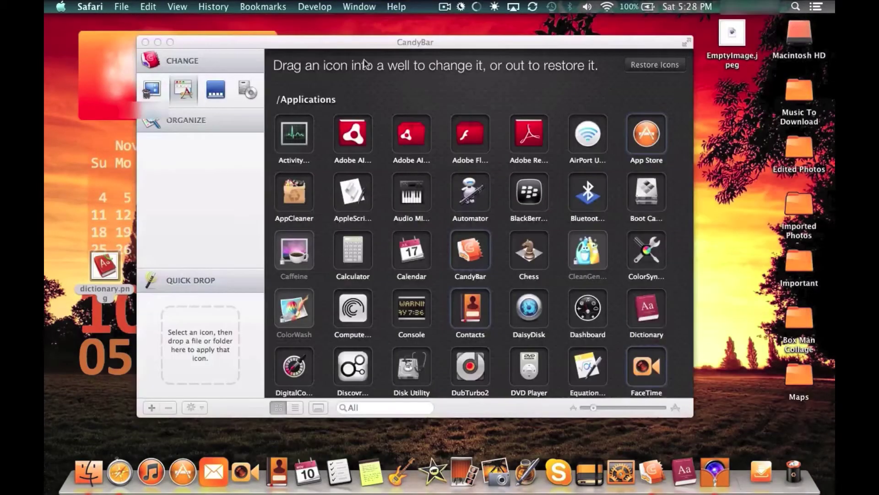
# Launch Img2icns through a Spotlight search for "img" and load dictionary.png from the desktop into it
pyautogui.moveTo(323, 37); pyautogui.dragTo(351, 91)
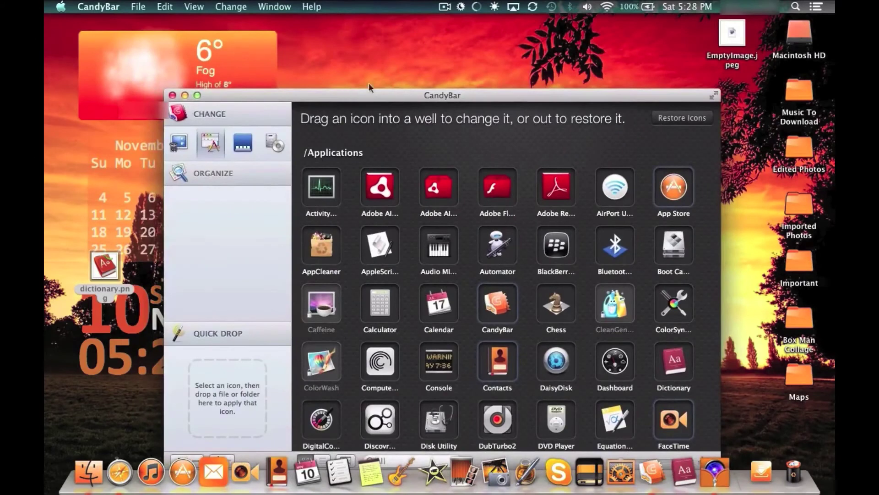
pyautogui.click(793, 6)
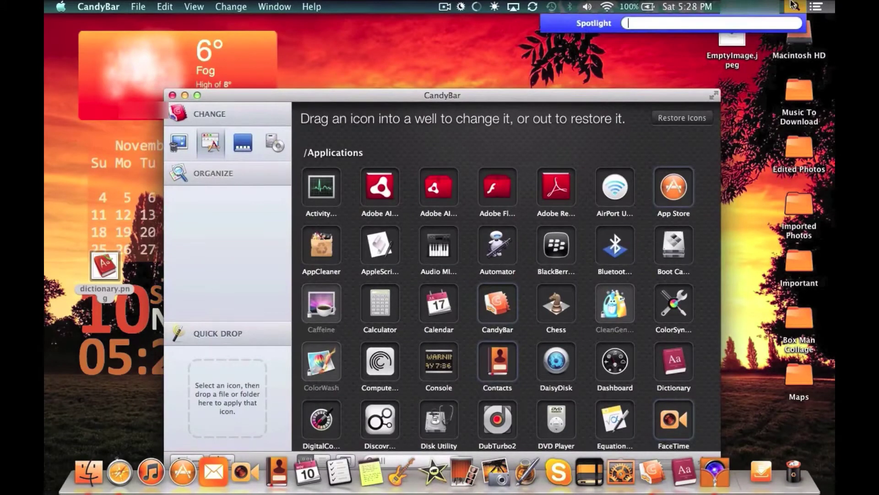
pyautogui.write('img')
pyautogui.press('Return')
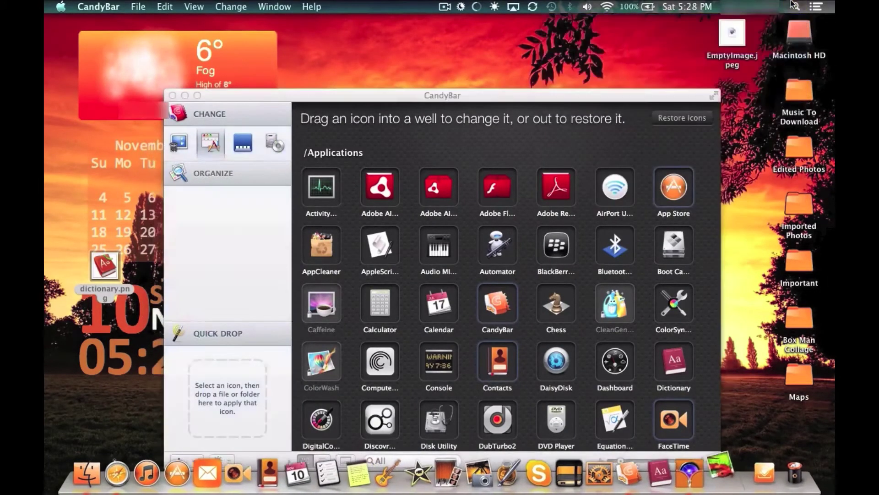
pyautogui.moveTo(264, 163); pyautogui.dragTo(364, 163)
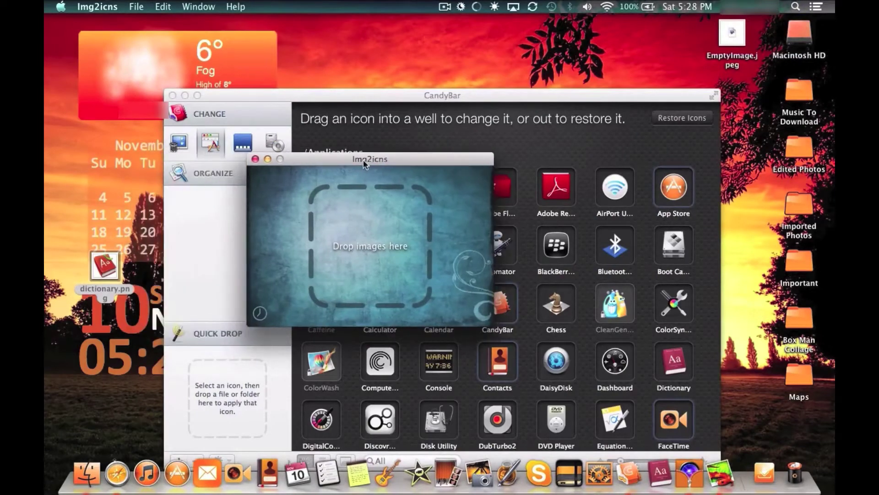
pyautogui.moveTo(107, 277); pyautogui.dragTo(385, 248)
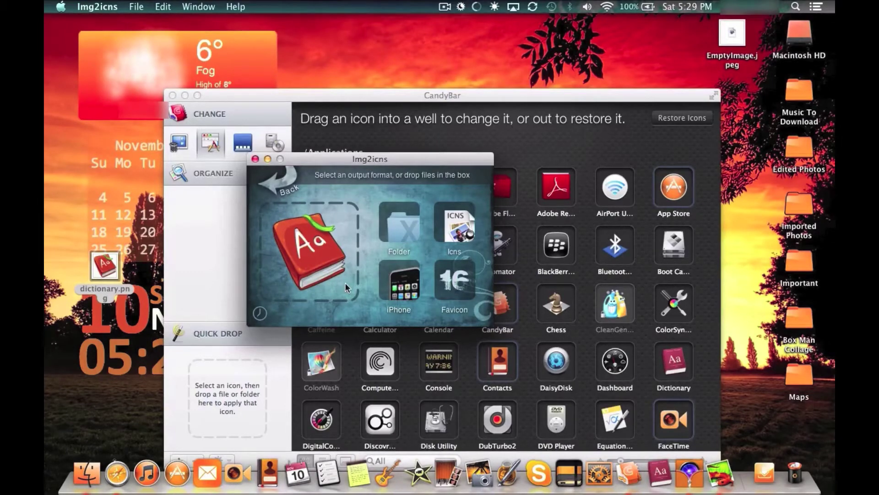
# Convert the loaded image to Icns format, saving it to the Desktop, and close the Img2icns window
pyautogui.click(459, 222)
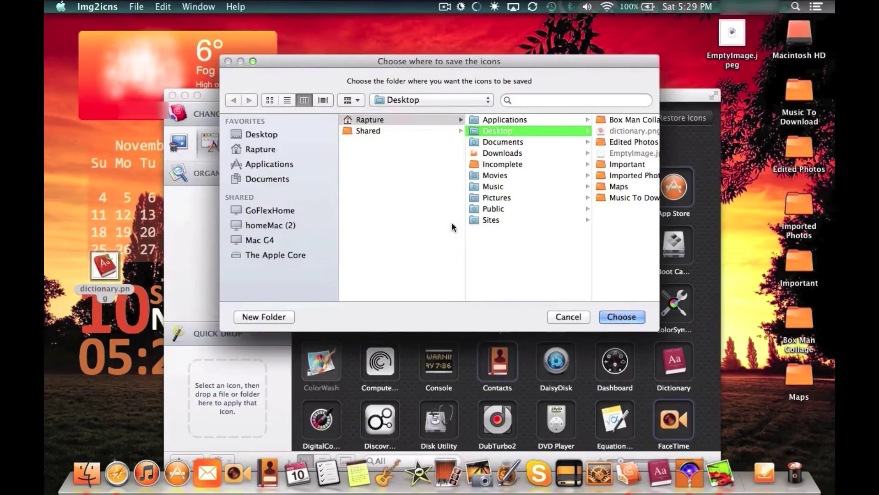
pyautogui.click(271, 138)
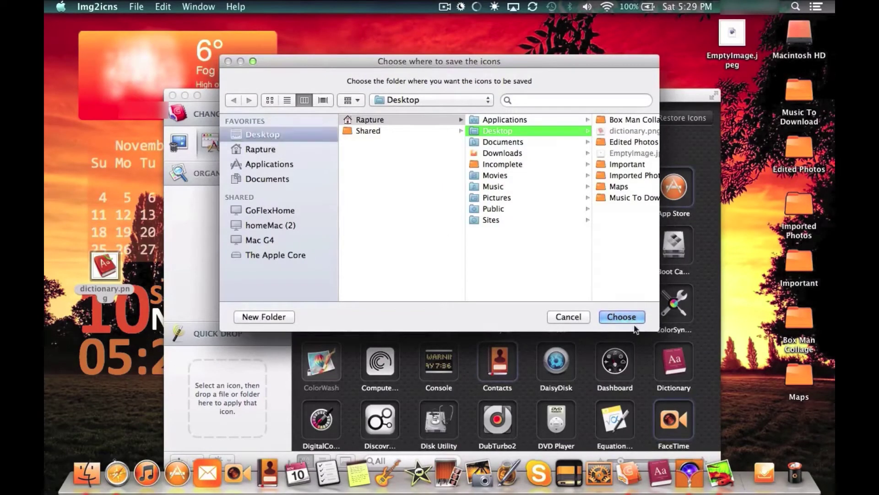
pyautogui.click(621, 317)
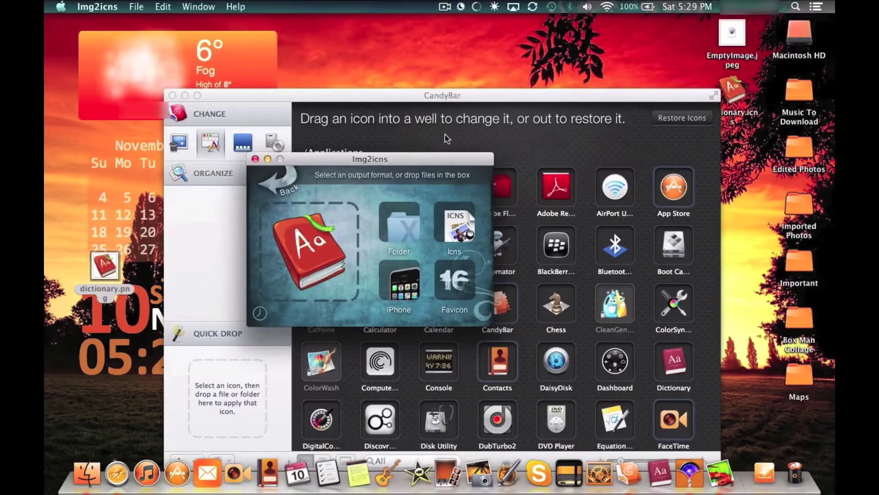
pyautogui.click(255, 159)
# Assign dictionary.icns from the desktop as the Dictionary application's icon in CandyBar
pyautogui.moveTo(394, 102); pyautogui.dragTo(315, 45)
pyautogui.scroll(-3, 498, 171)
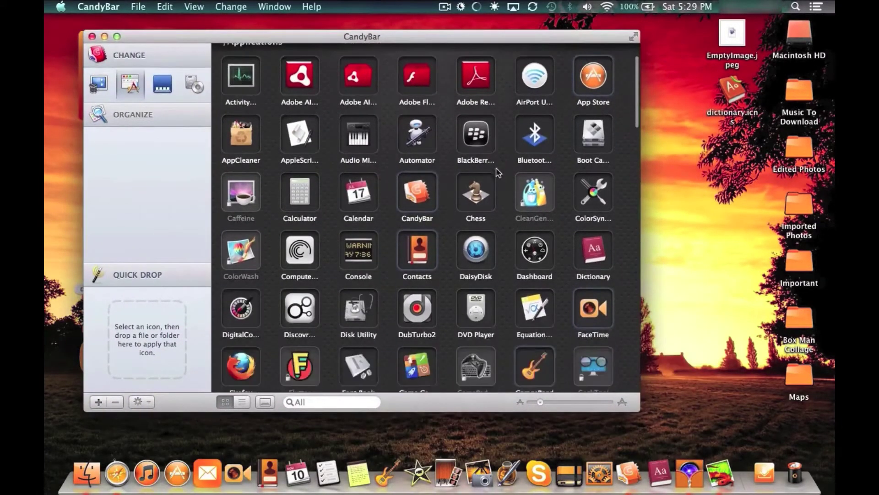
pyautogui.moveTo(733, 90); pyautogui.dragTo(594, 249)
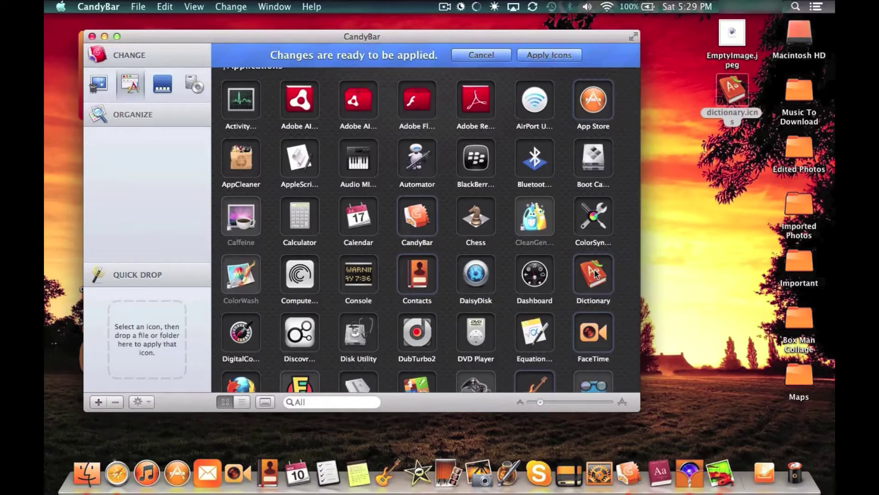
# Apply the pending icon change, authorising it with the account password and accepting the follow-up dialog
pyautogui.click(544, 56)
pyautogui.write('•••••••••••••')
pyautogui.press('Return')
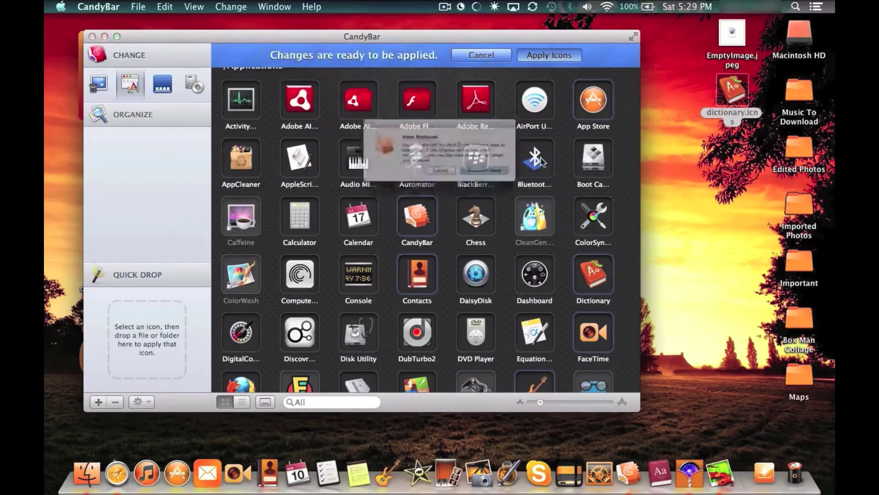
pyautogui.click(512, 181)
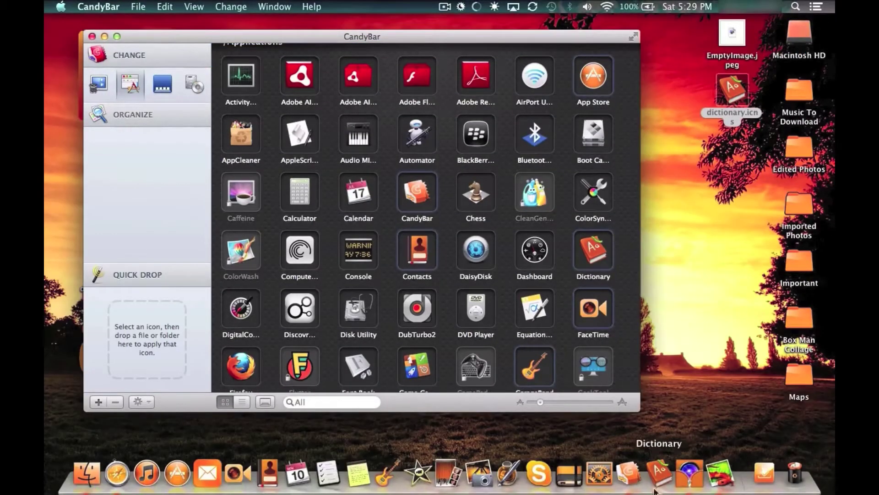
pyautogui.scroll(3, 556, 118)
pyautogui.scroll(-2, 555, 118)
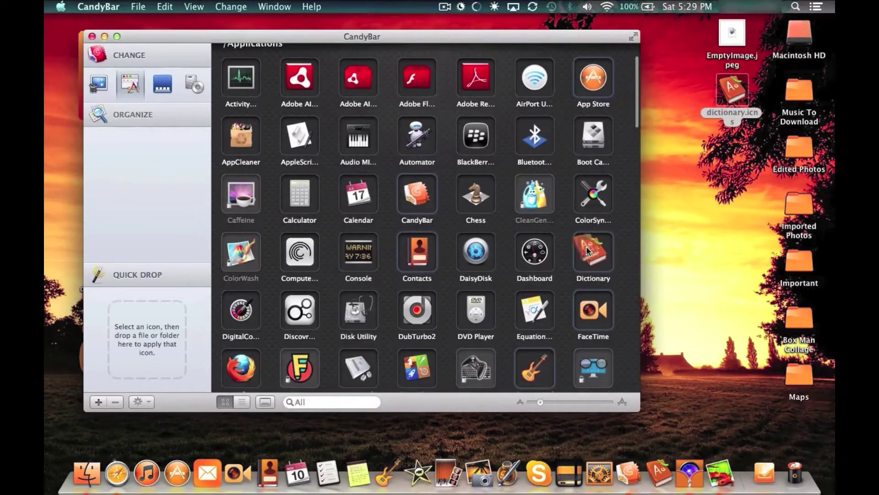
# Restore the Dictionary application's default icon in CandyBar, apply the change and relaunch the Dock
pyautogui.moveTo(590, 251); pyautogui.dragTo(664, 253)
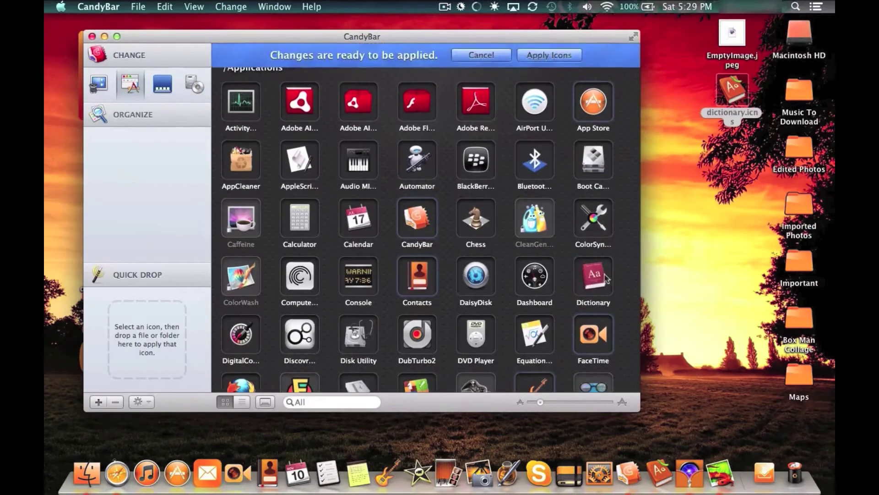
pyautogui.click(551, 59)
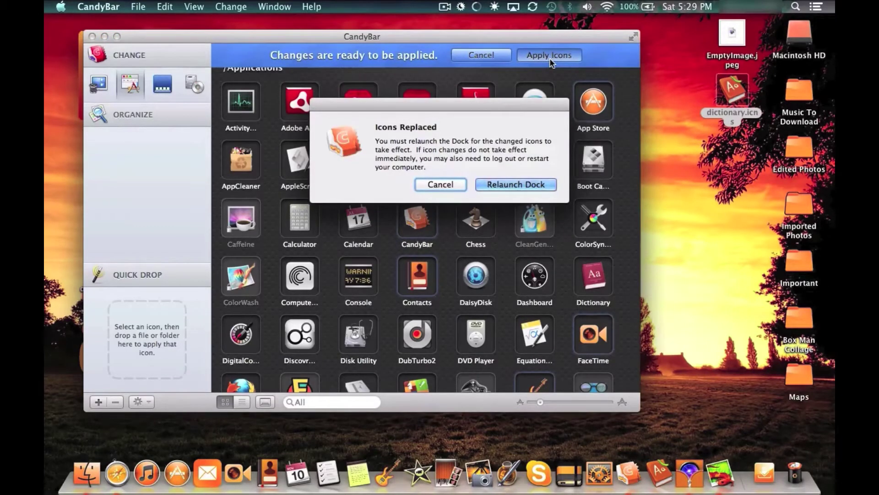
pyautogui.press('Return')
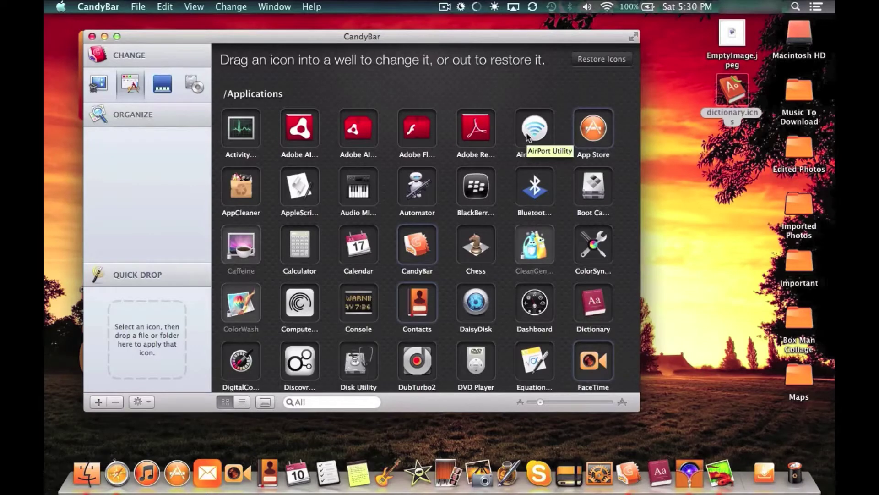
# Preview EmptyImage.jpeg from the desktop in Quick Look and close the preview
pyautogui.click(705, 181)
pyautogui.click(434, 87)
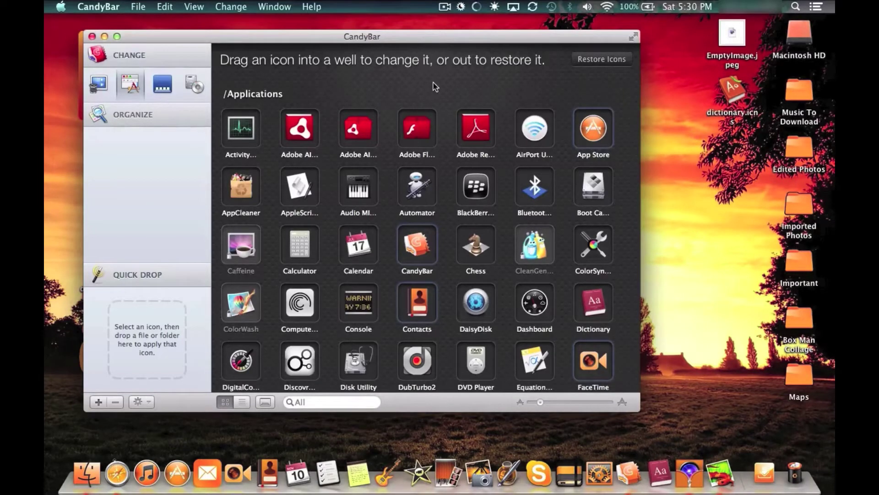
pyautogui.click(732, 39)
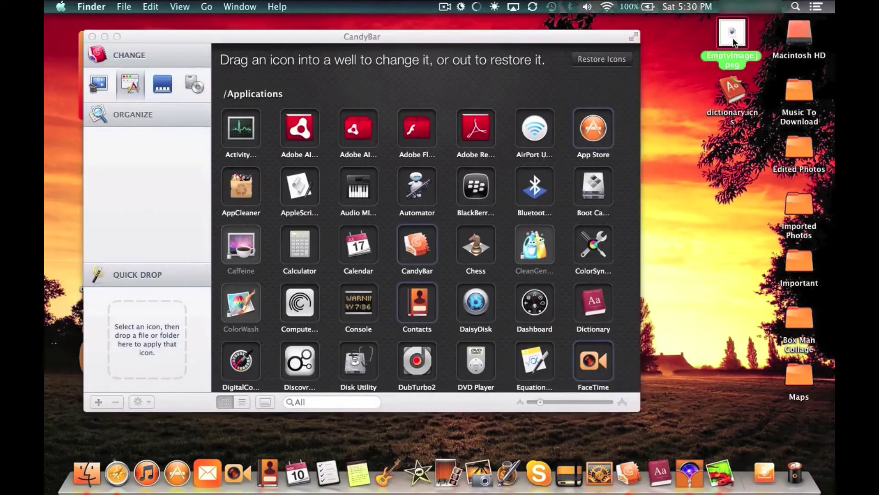
pyautogui.press('space')
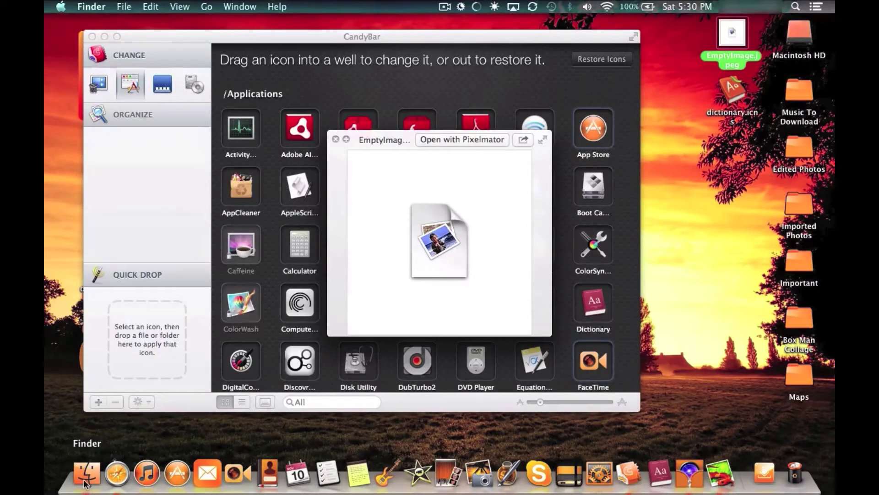
pyautogui.click(336, 139)
# Close the CandyBar window and move dictionary.png beneath dictionary.icns on the desktop
pyautogui.moveTo(477, 34)
pyautogui.mouseDown()
pyautogui.moveTo(510, 36)
pyautogui.moveTo(470, 24)
pyautogui.moveTo(467, 32)
pyautogui.mouseUp()
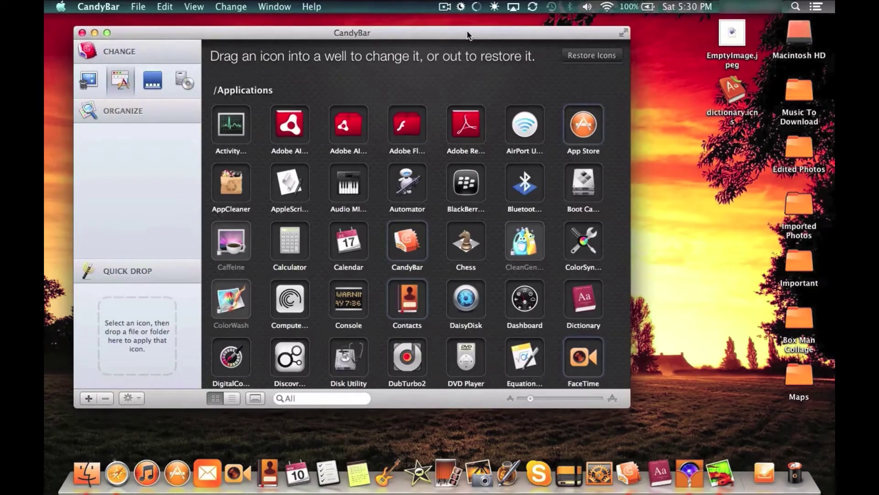
pyautogui.click(82, 33)
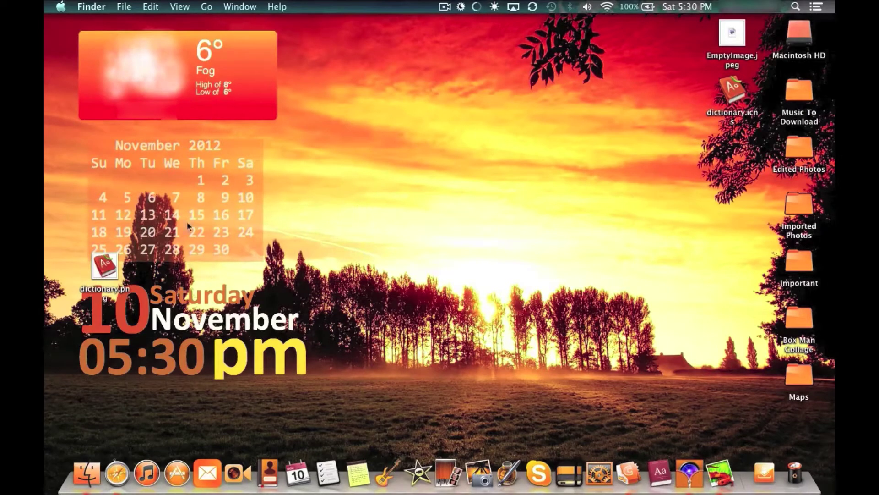
pyautogui.moveTo(106, 274); pyautogui.dragTo(736, 169)
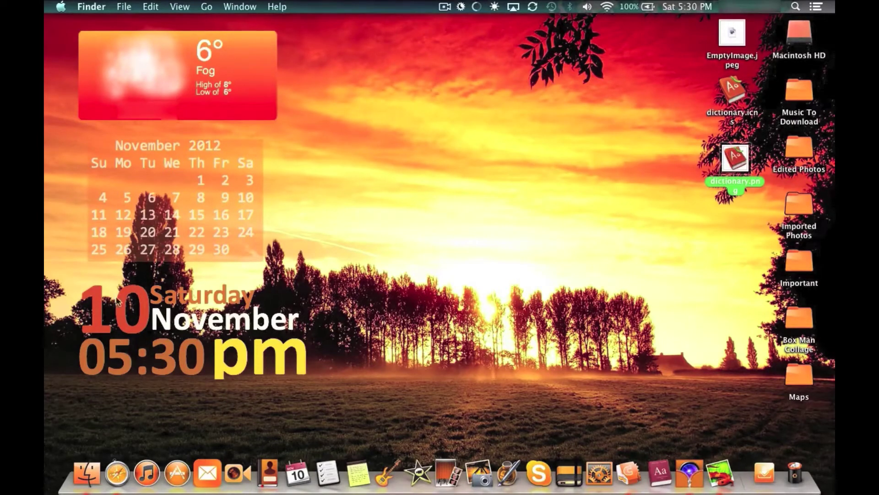
pyautogui.moveTo(149, 229); pyautogui.dragTo(119, 186)
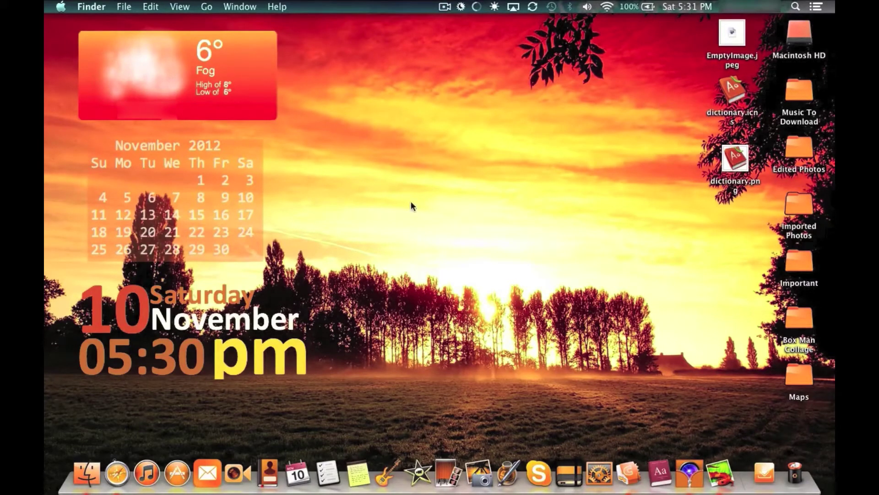
# Launch GeekTool through a Spotlight search for "geek", enable it and move its window clear of the desktop widgets
pyautogui.click(797, 5)
pyautogui.write('img')
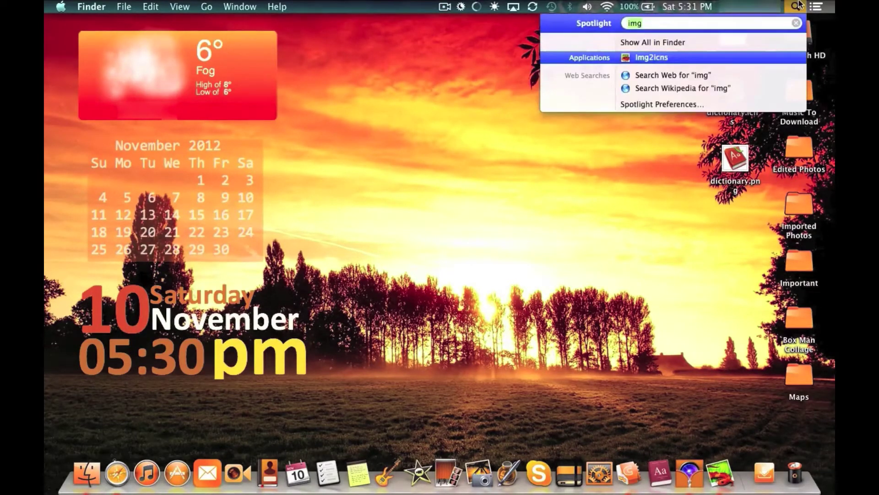
pyautogui.press('BackSpace')
pyautogui.press('BackSpace')
pyautogui.press('BackSpace')
pyautogui.write('geek')
pyautogui.press('Return')
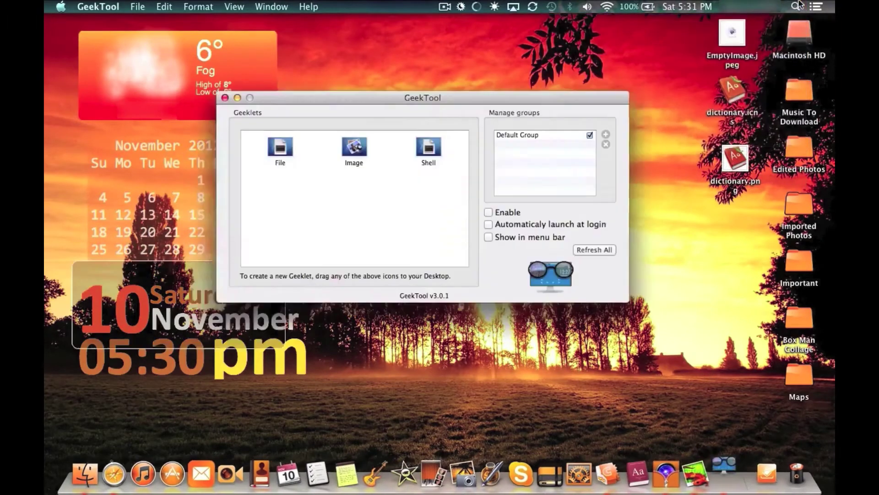
pyautogui.moveTo(430, 97); pyautogui.dragTo(484, 67)
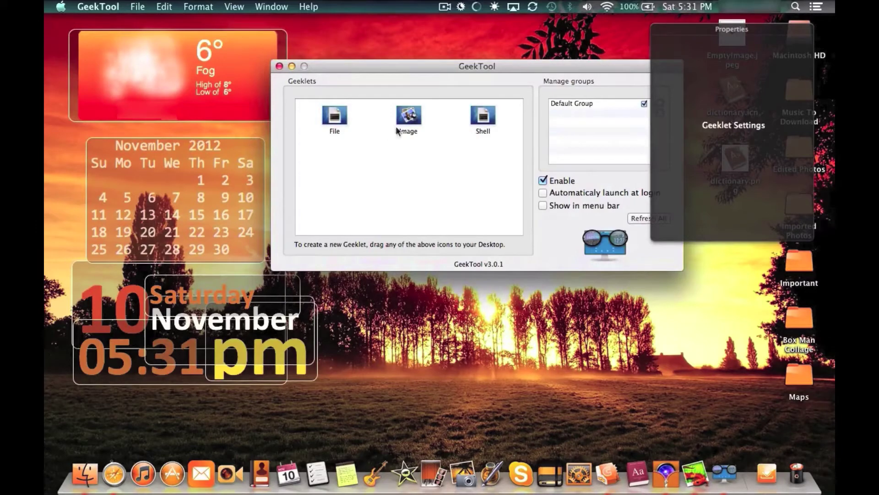
# Add a Shell geeklet to the desktop beside the date widgets, view the weekday geeklet's properties and reselect the new geeklet
pyautogui.moveTo(482, 117); pyautogui.dragTo(433, 345)
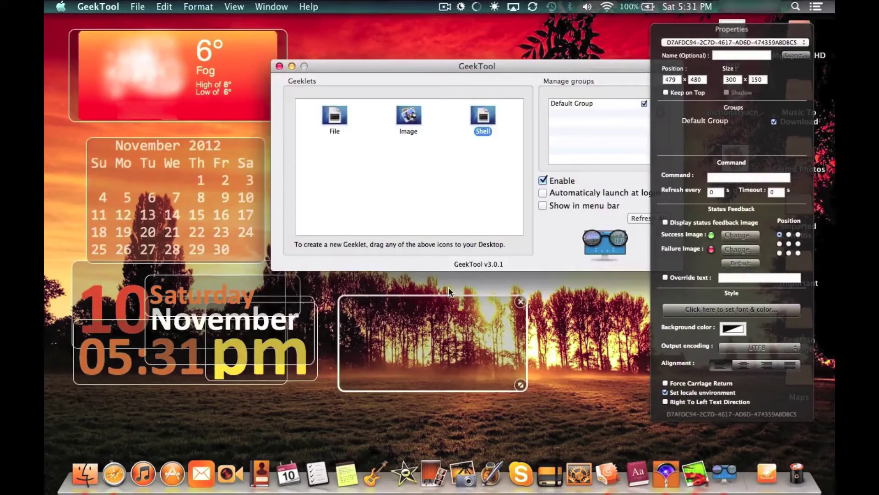
pyautogui.click(720, 177)
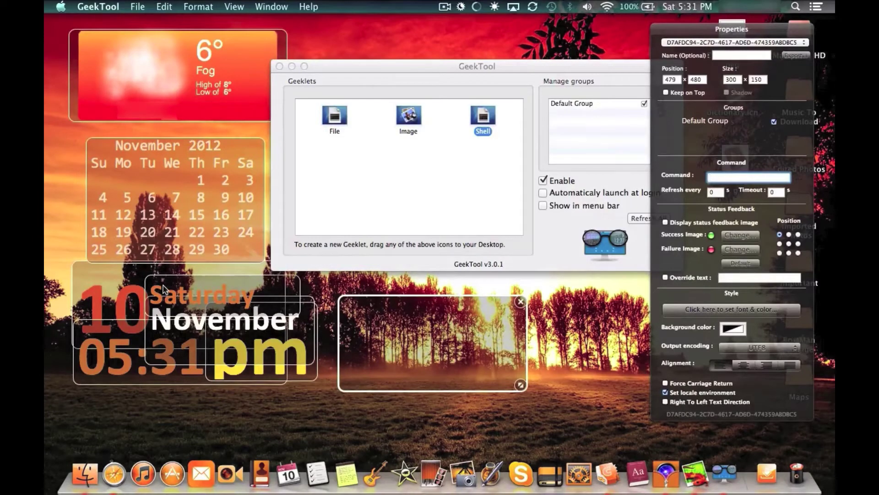
pyautogui.click(209, 281)
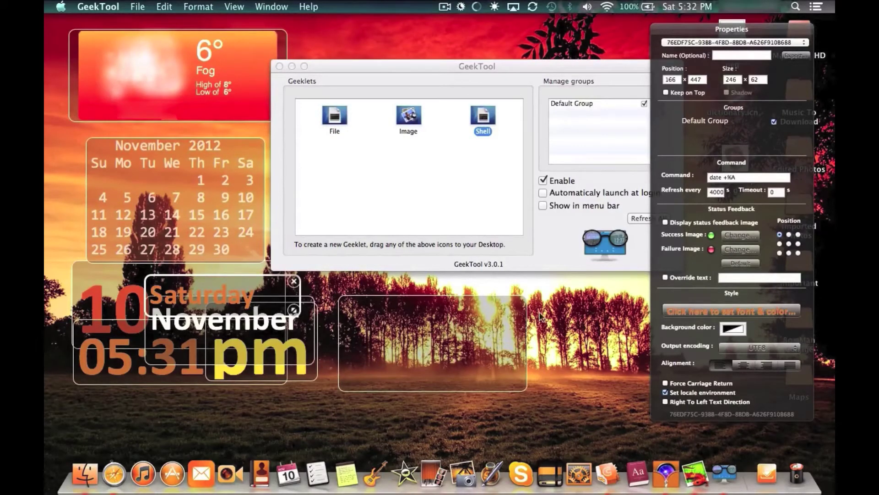
pyautogui.click(468, 343)
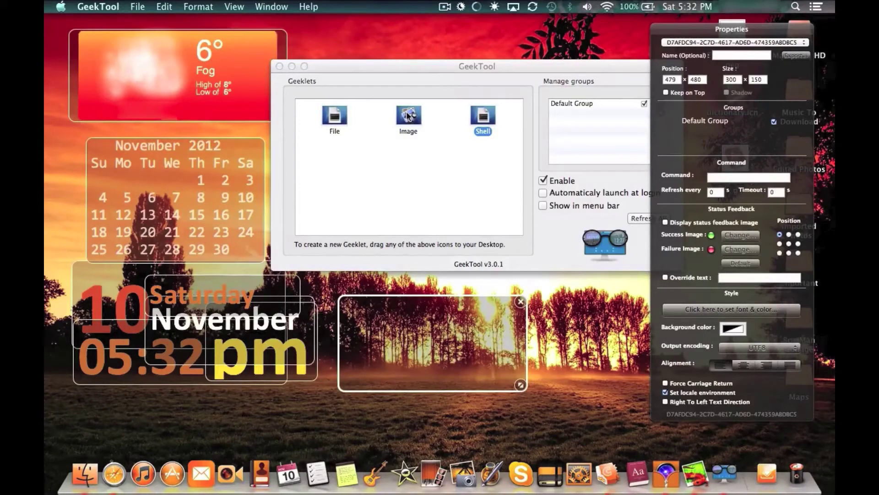
pyautogui.moveTo(407, 118); pyautogui.dragTo(403, 133)
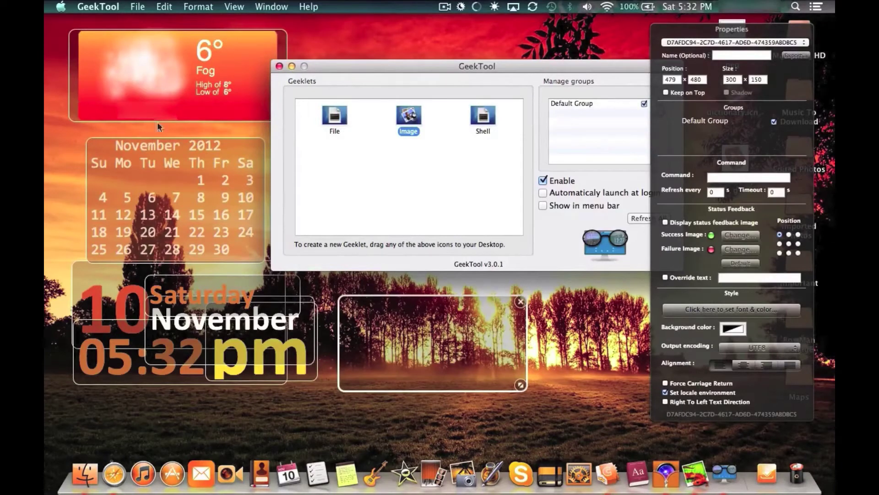
pyautogui.moveTo(342, 68); pyautogui.dragTo(289, 174)
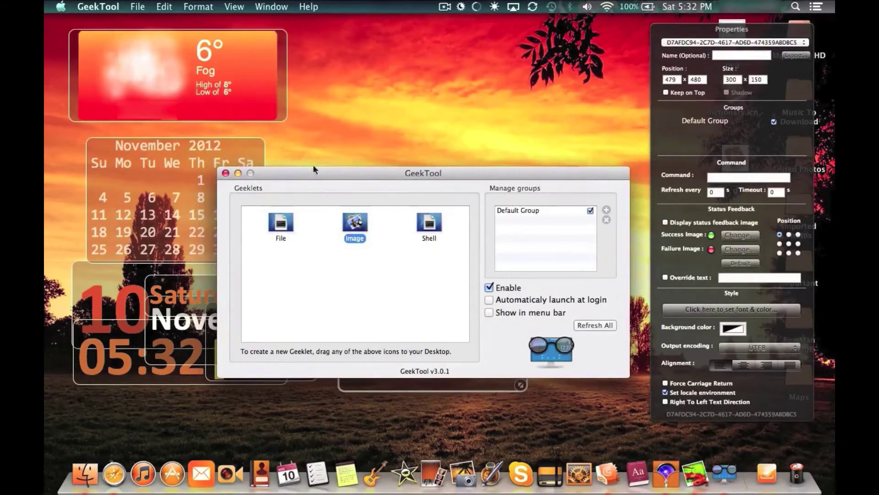
pyautogui.moveTo(312, 174); pyautogui.dragTo(320, 99)
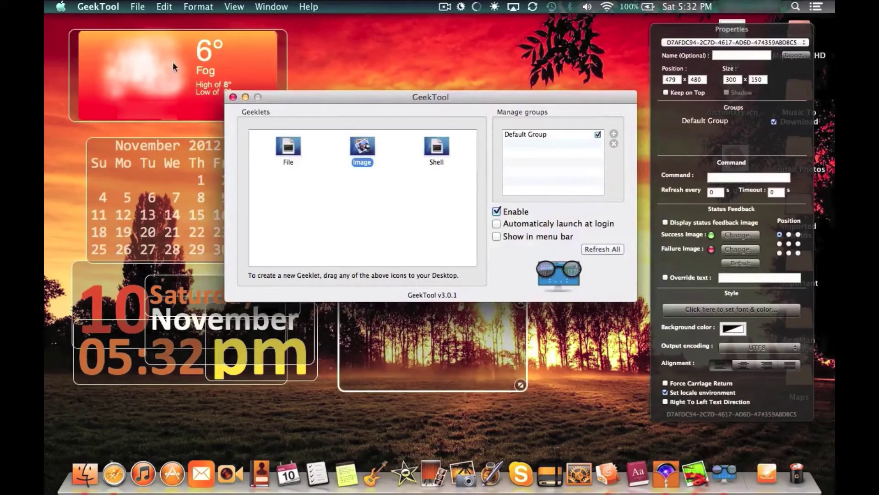
# Close GeekTool, relaunch it through a Spotlight search for "geek" and move its window off the new geeklet
pyautogui.click(233, 97)
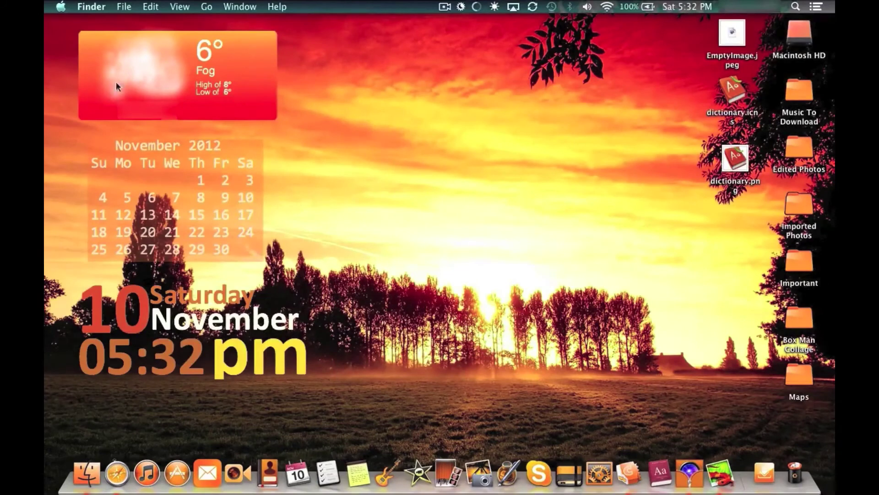
pyautogui.click(790, 4)
pyautogui.write('geekgeek')
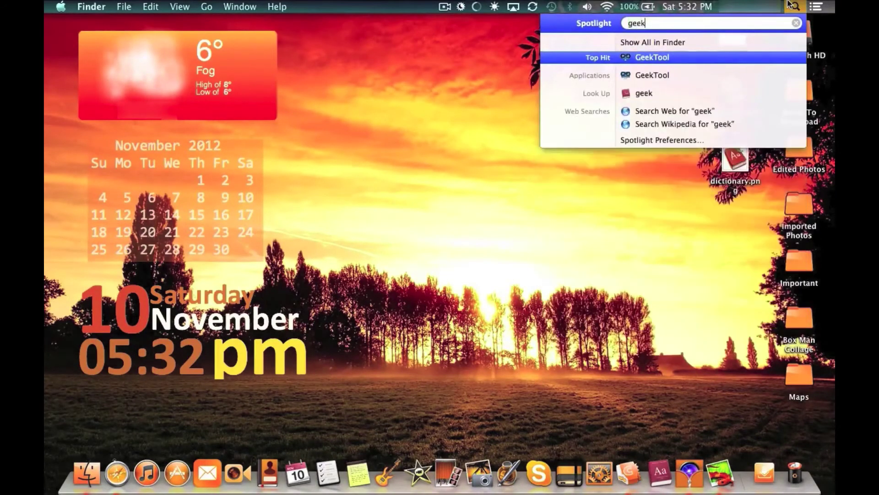
pyautogui.press('Return')
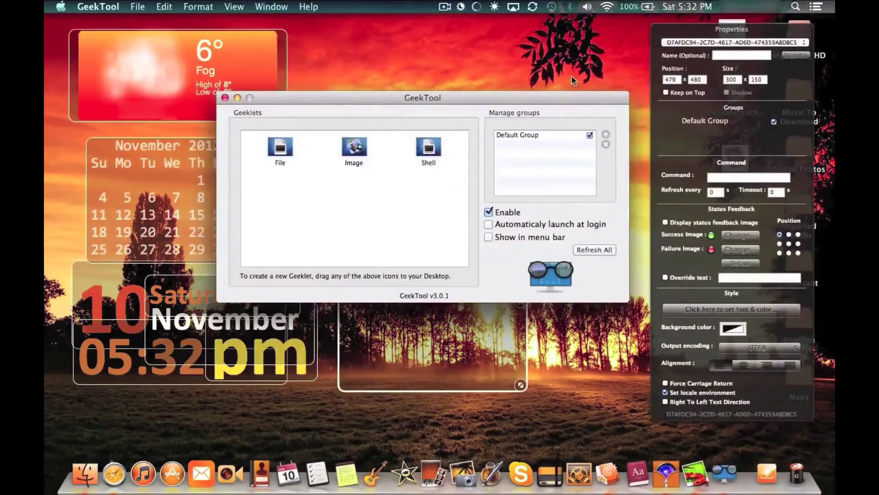
pyautogui.moveTo(407, 95); pyautogui.dragTo(394, 48)
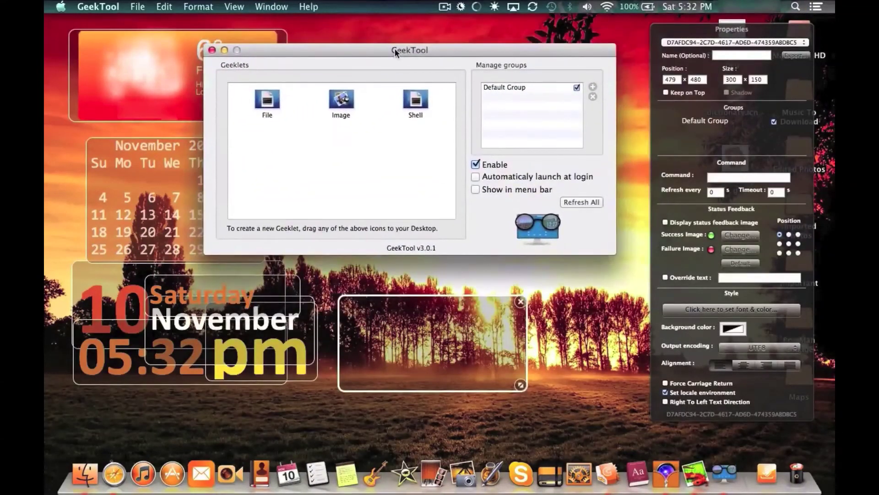
# Set the new Shell geeklet's command to date '+%I:%M %p' and move the geeklet just beneath the GeekTool window
pyautogui.click(717, 177)
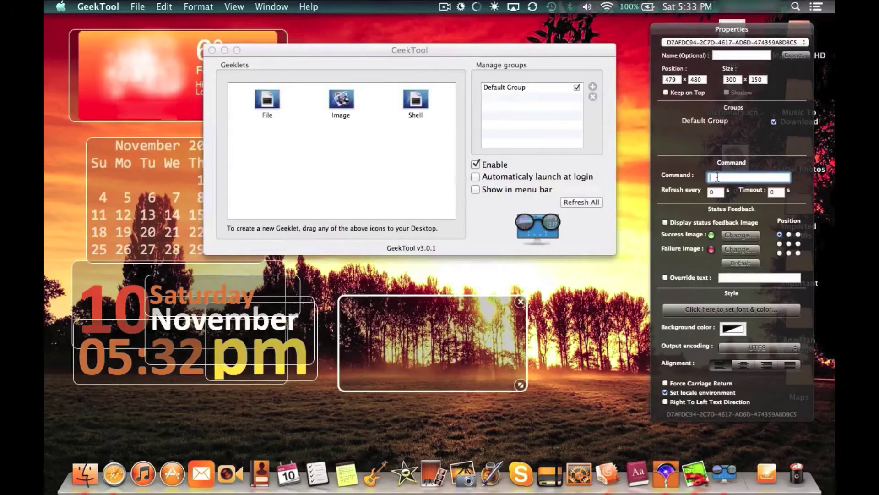
pyautogui.write("date '+%I:%M %p'")
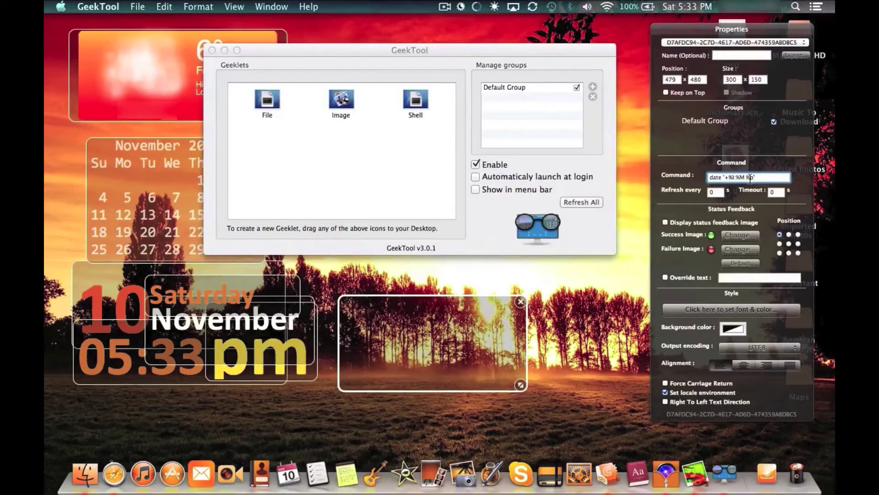
pyautogui.press('Return')
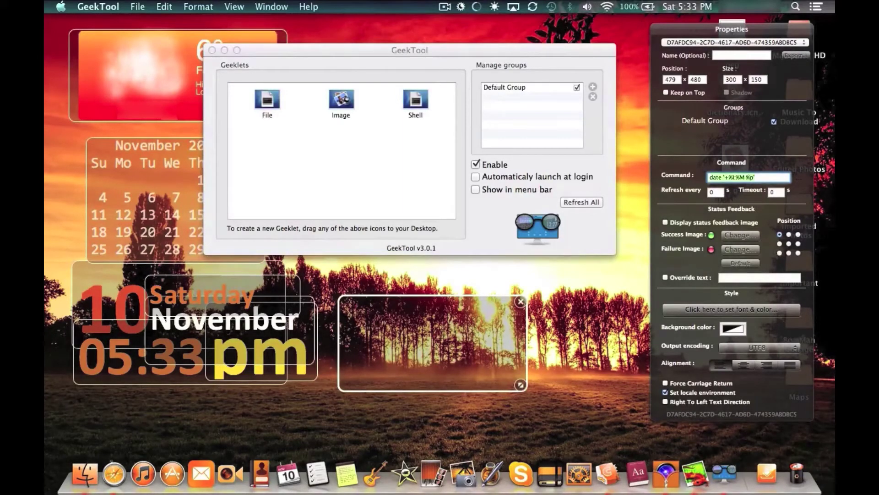
pyautogui.moveTo(422, 337); pyautogui.dragTo(496, 301)
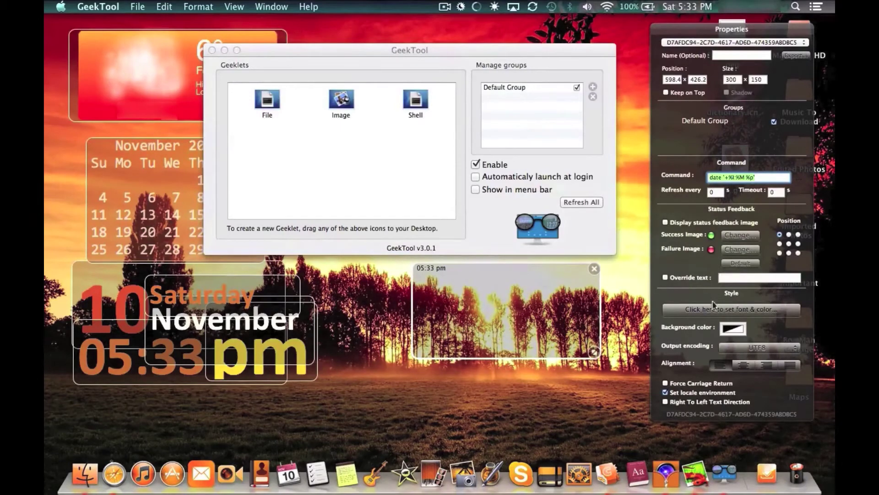
# Set the new clock geeklet's font to Meiryo Regular at size 36
pyautogui.click(731, 309)
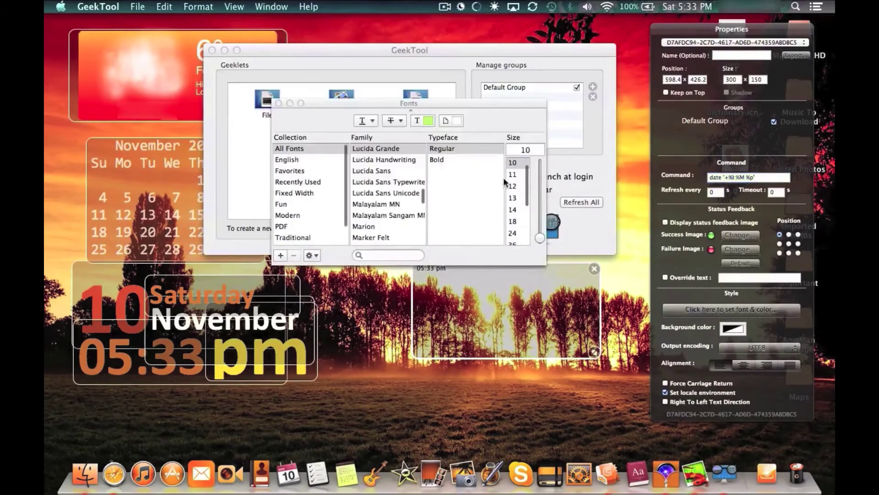
pyautogui.click(513, 209)
pyautogui.click(375, 226)
pyautogui.scroll(-2, 376, 226)
pyautogui.click(375, 226)
pyautogui.scroll(-1, 526, 236)
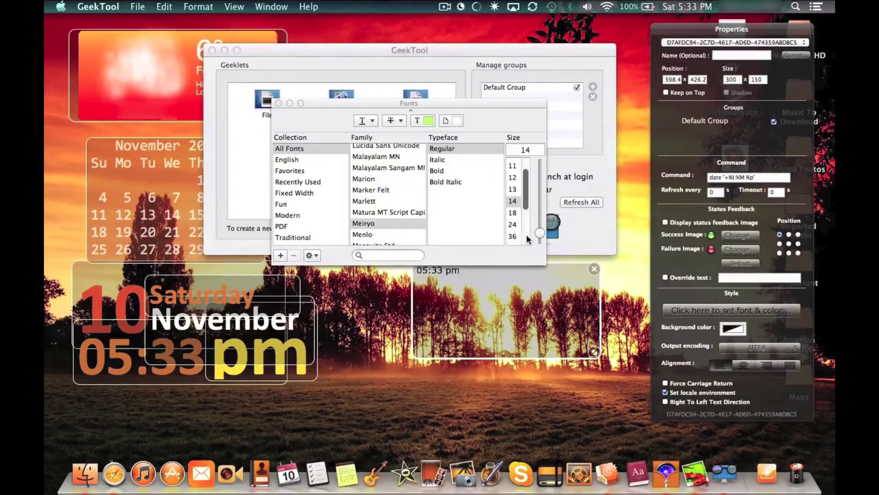
pyautogui.click(526, 235)
# Colour the clock geeklet's text light salmon pink at full brightness and close the Colors and Fonts windows
pyautogui.click(428, 120)
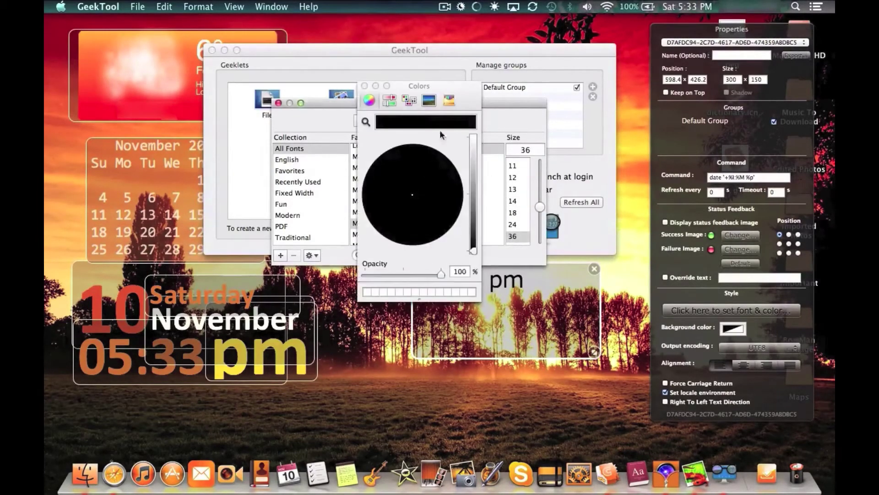
pyautogui.click(436, 189)
pyautogui.moveTo(472, 167); pyautogui.dragTo(472, 127)
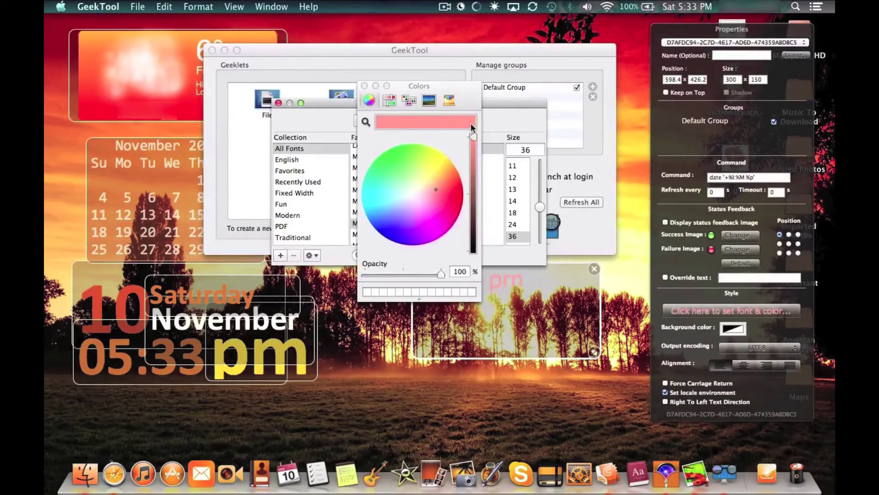
pyautogui.click(365, 85)
pyautogui.click(278, 103)
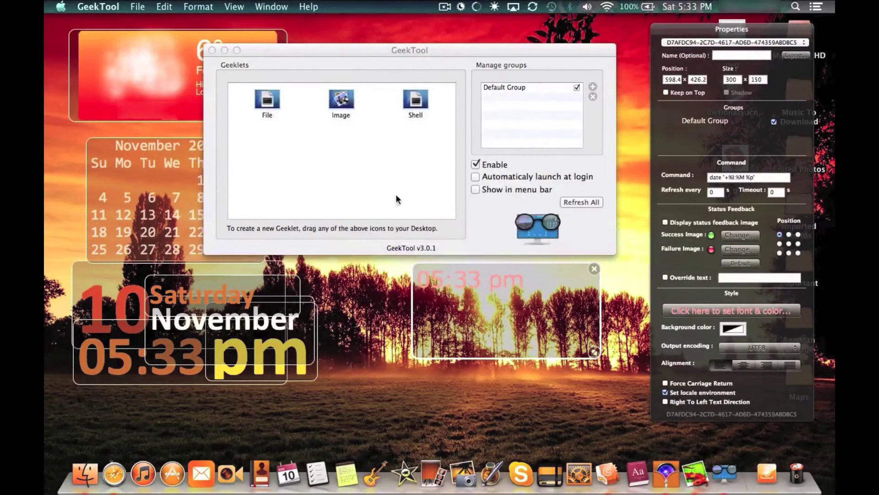
# Move the clock geeklet to about 479 × 475, beside the date widgets, and shift the GeekTool window clear of the calendar
pyautogui.moveTo(457, 320); pyautogui.dragTo(381, 348)
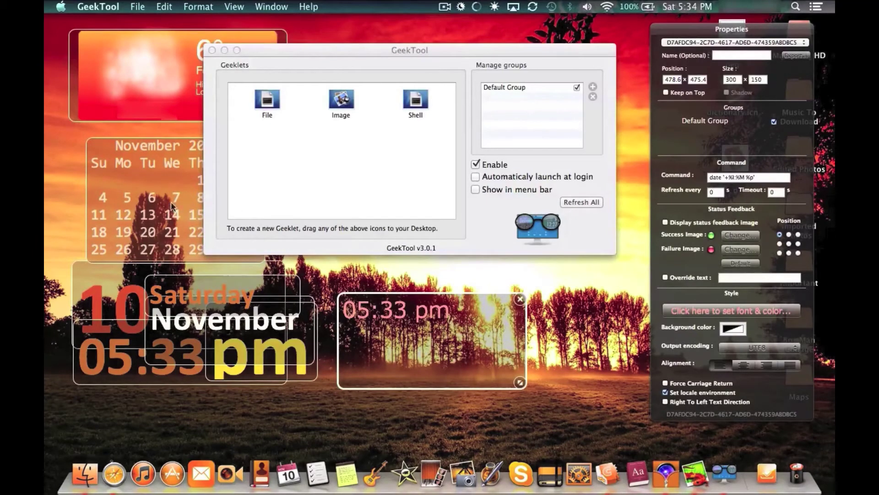
pyautogui.moveTo(264, 48); pyautogui.dragTo(388, 64)
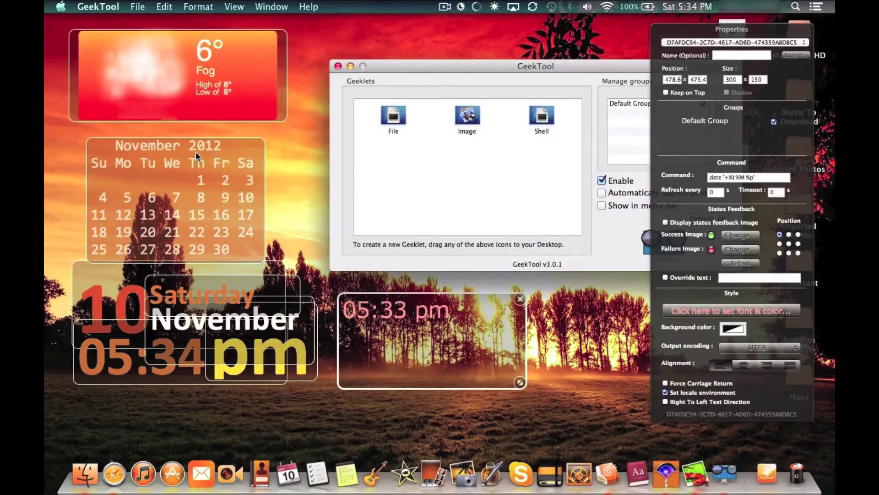
# Select the calendar geeklet to inspect its properties, and close the GeekTool window
pyautogui.click(194, 201)
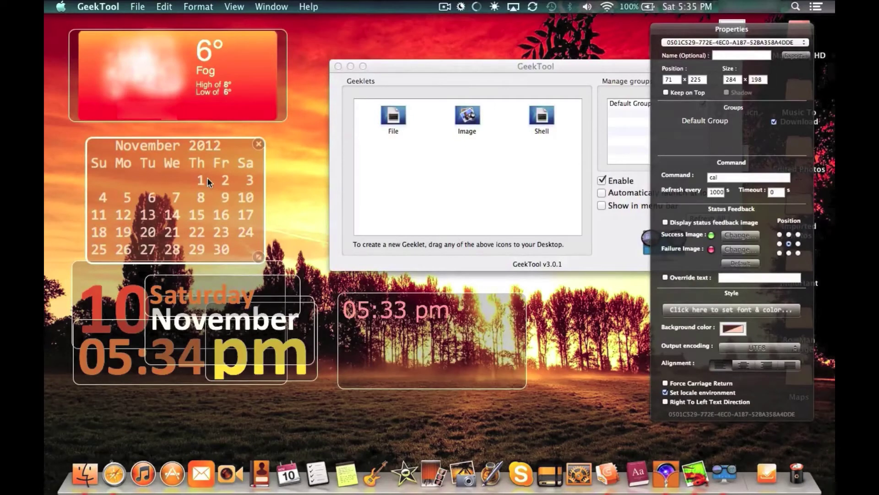
pyautogui.moveTo(473, 121); pyautogui.dragTo(419, 163)
pyautogui.moveTo(393, 117)
pyautogui.mouseDown()
pyautogui.moveTo(377, 164)
pyautogui.moveTo(394, 123)
pyautogui.mouseUp()
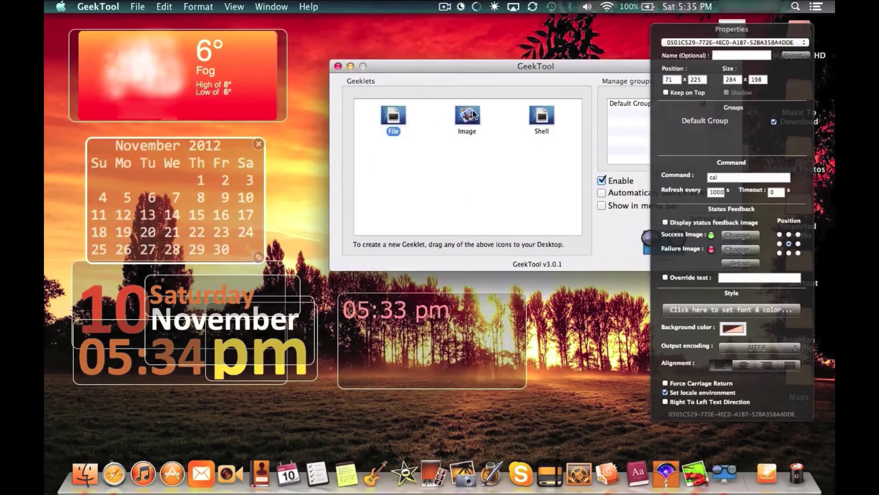
pyautogui.moveTo(547, 118); pyautogui.dragTo(534, 155)
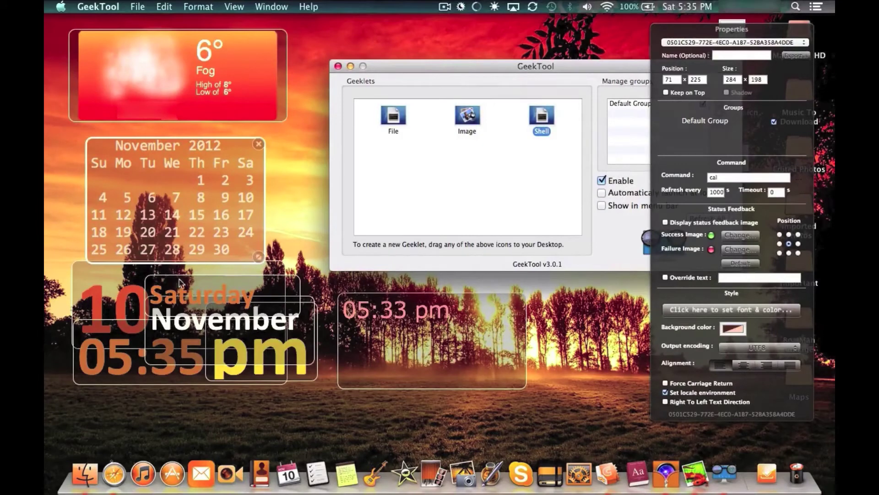
pyautogui.click(338, 66)
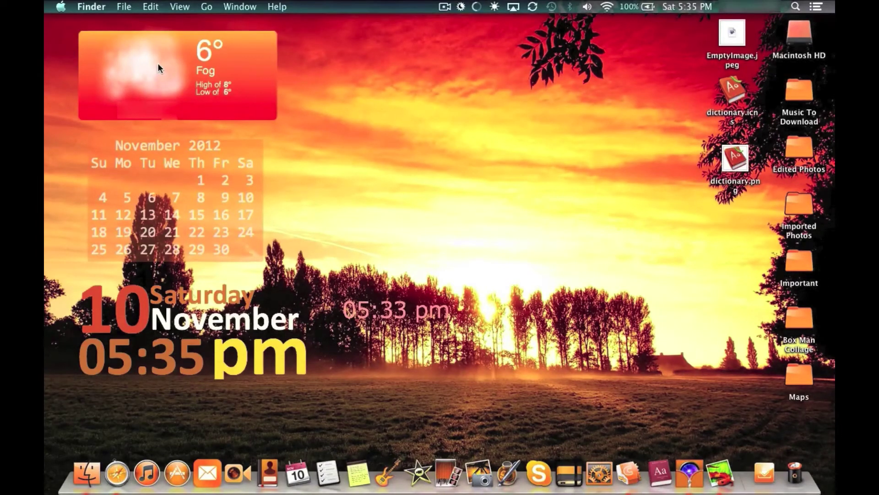
# Expand the desktop weather widget's detailed forecast to review the coming days, and collapse it again
pyautogui.click(136, 70)
pyautogui.click(160, 68)
pyautogui.click(144, 69)
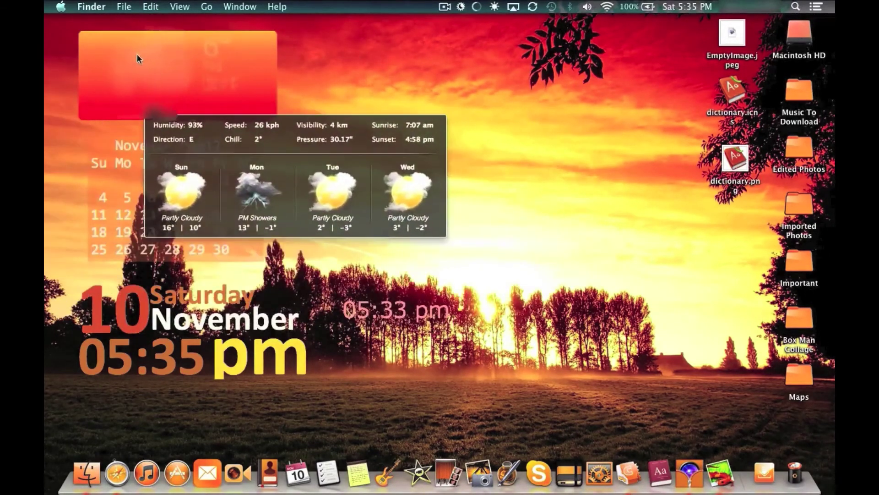
pyautogui.click(140, 59)
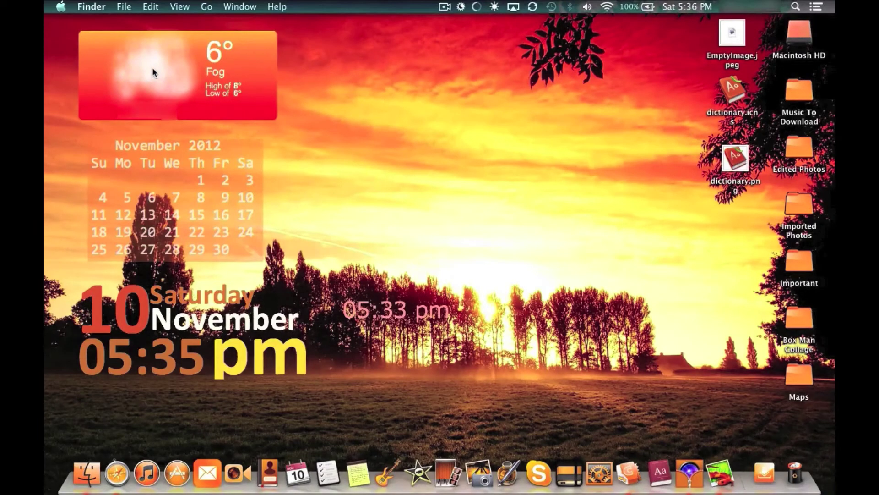
pyautogui.click(152, 68)
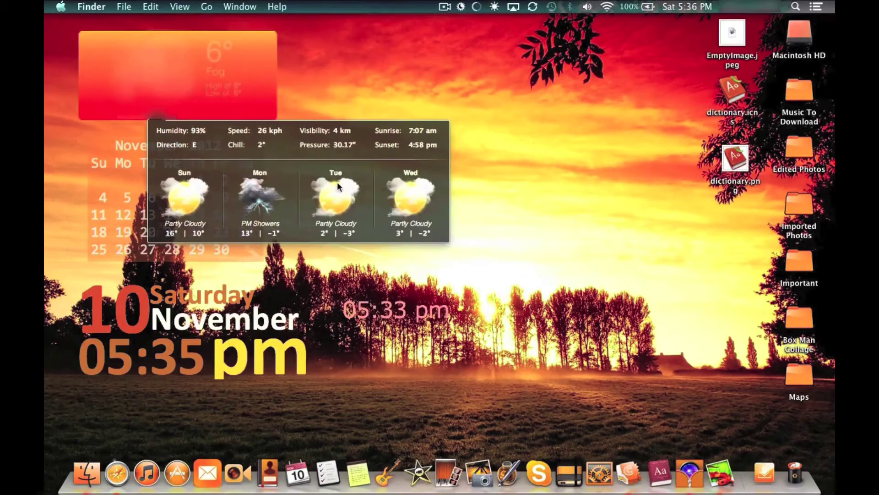
pyautogui.click(164, 64)
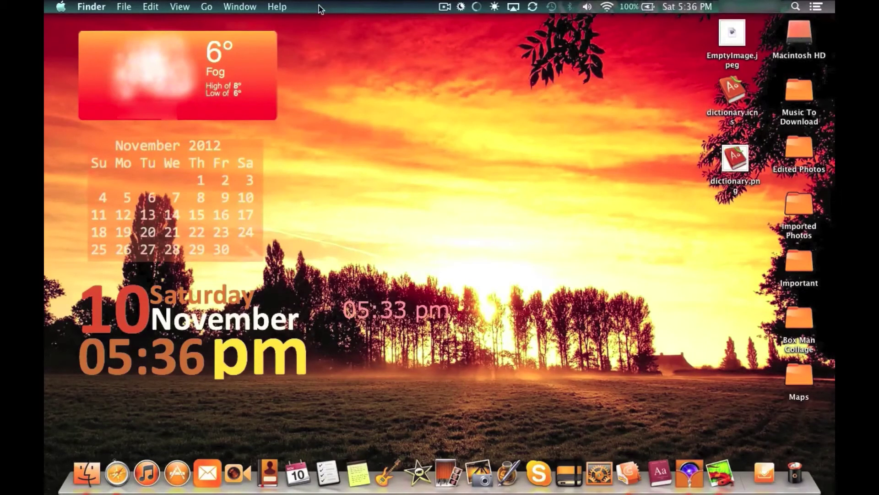
# Open Nocturne's preferences to review the display, colour and menu bar options, and close them again
pyautogui.click(461, 6)
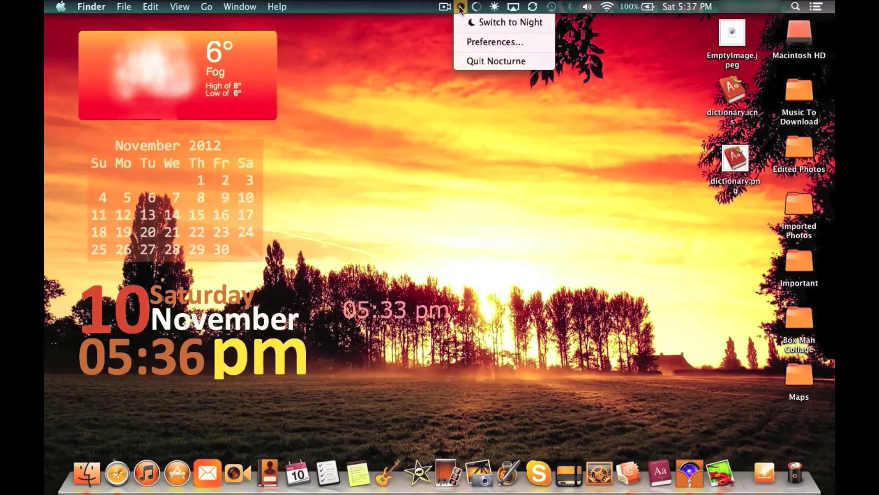
pyautogui.click(413, 66)
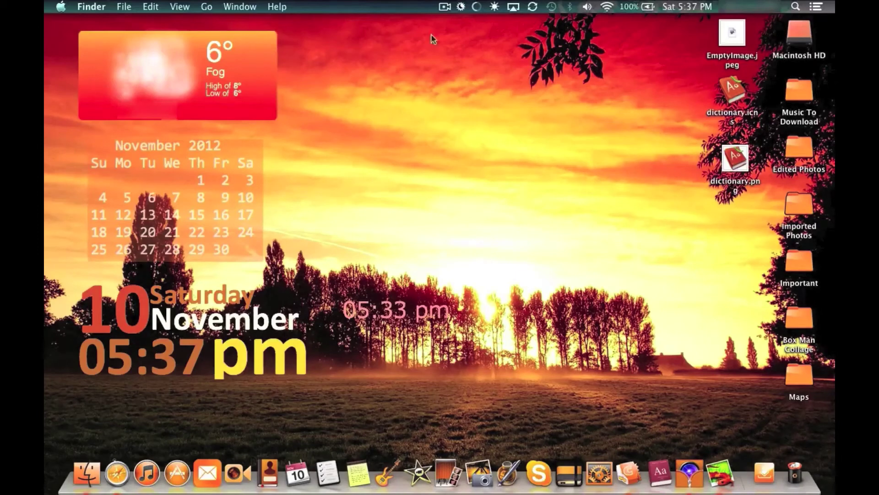
pyautogui.click(463, 7)
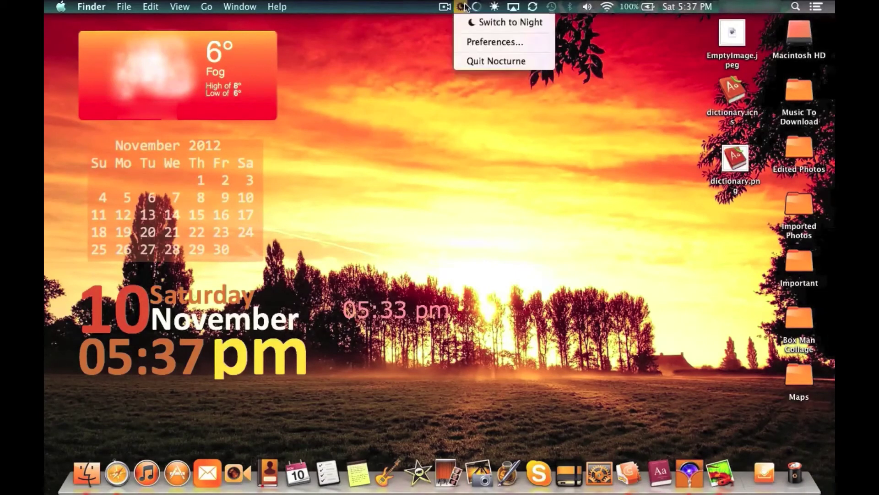
pyautogui.click(468, 40)
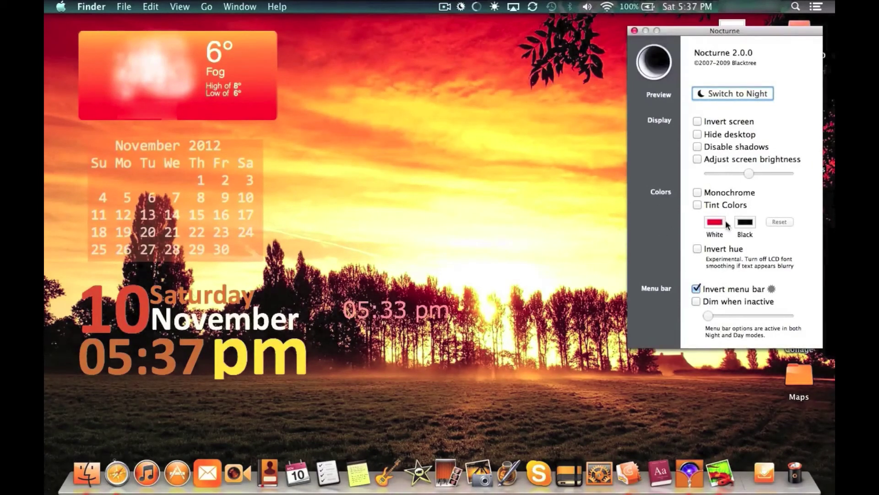
pyautogui.click(634, 31)
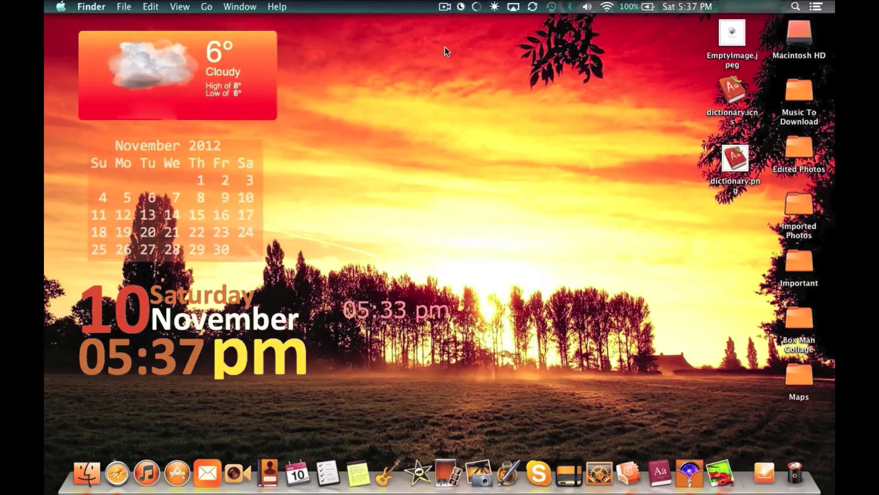
# Open Safari in full screen to examine the menu bar there, then exit full screen and close the browser window
pyautogui.click(117, 473)
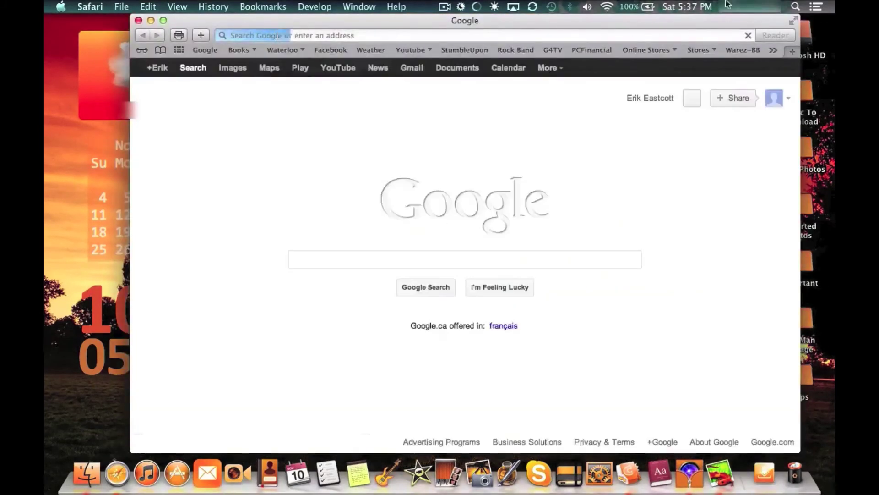
pyautogui.click(793, 22)
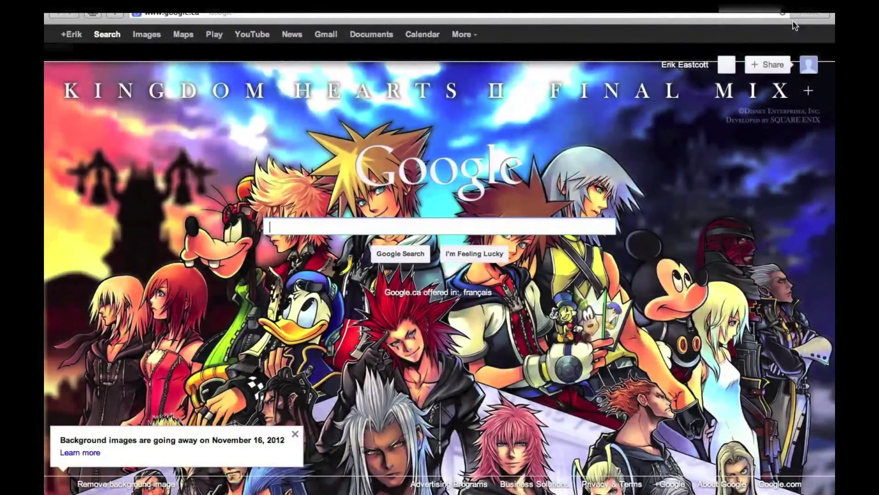
pyautogui.moveTo(566, 2)
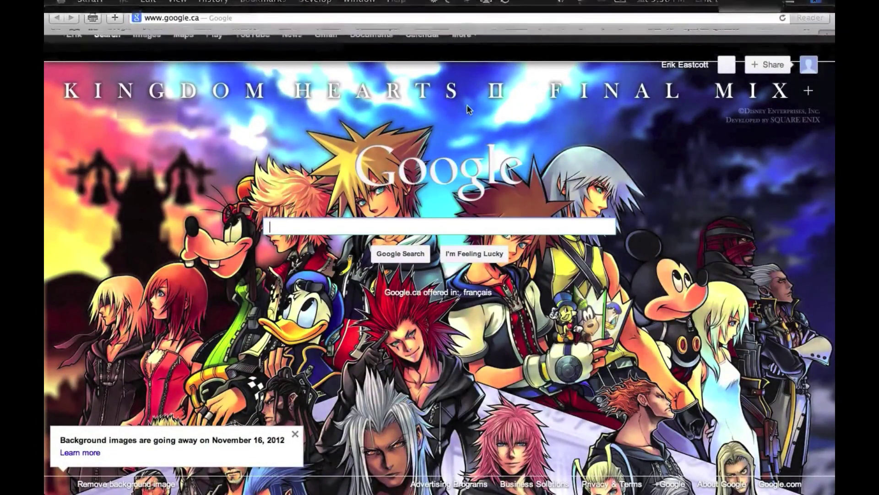
pyautogui.moveTo(428, 4)
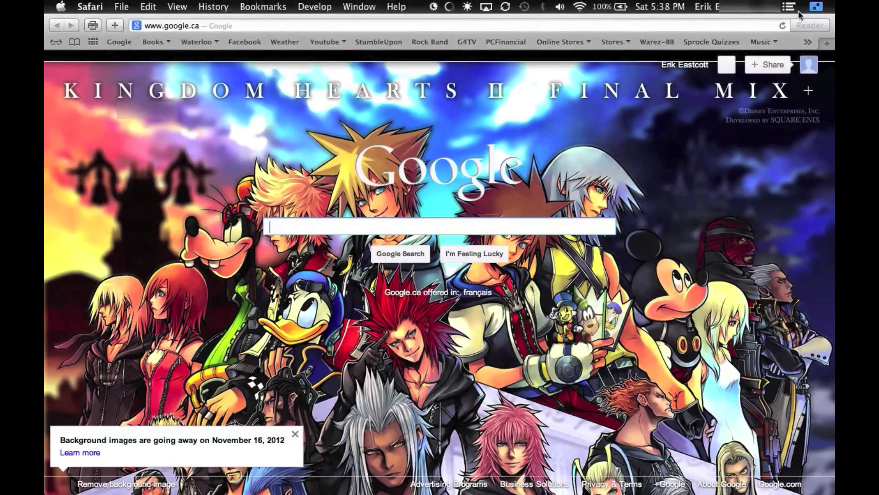
pyautogui.click(819, 9)
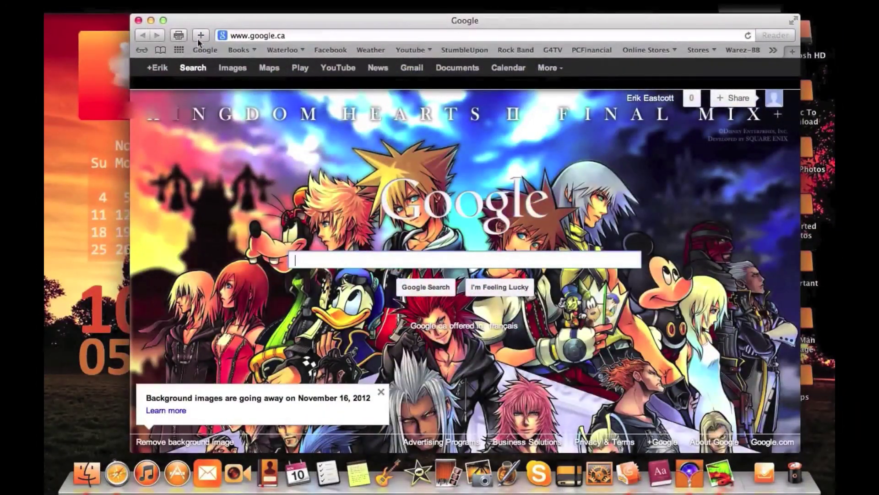
pyautogui.click(138, 20)
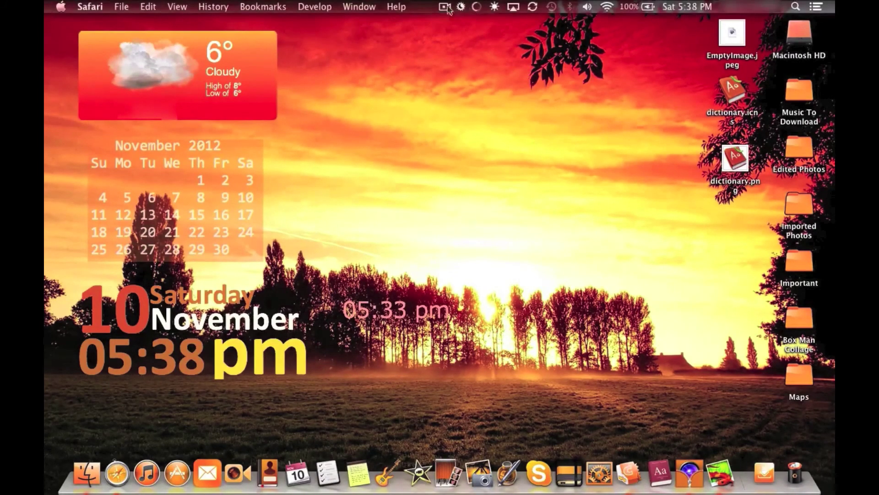
# Quit Nocturne and relaunch it through a Spotlight search for noc
pyautogui.click(463, 7)
pyautogui.click(469, 60)
pyautogui.click(789, 4)
pyautogui.write('geek')
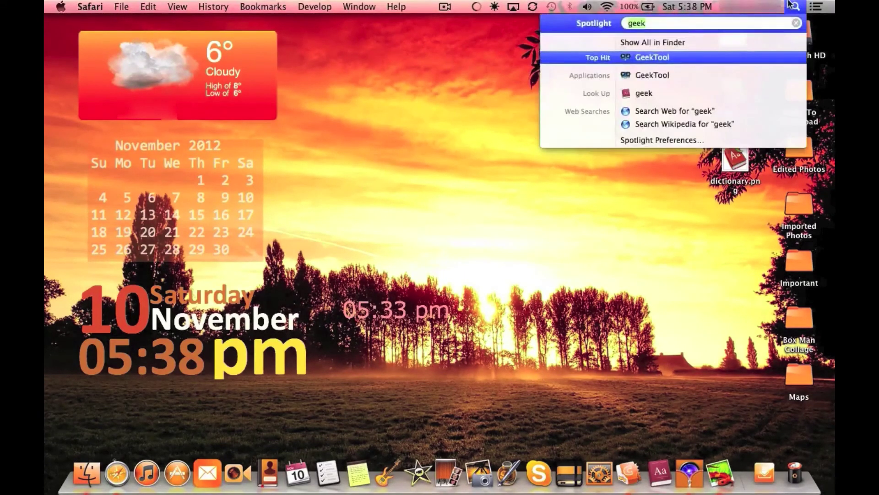
pyautogui.press('BackSpace')
pyautogui.press('BackSpace')
pyautogui.press('BackSpace')
pyautogui.press('BackSpace')
pyautogui.write('noc')
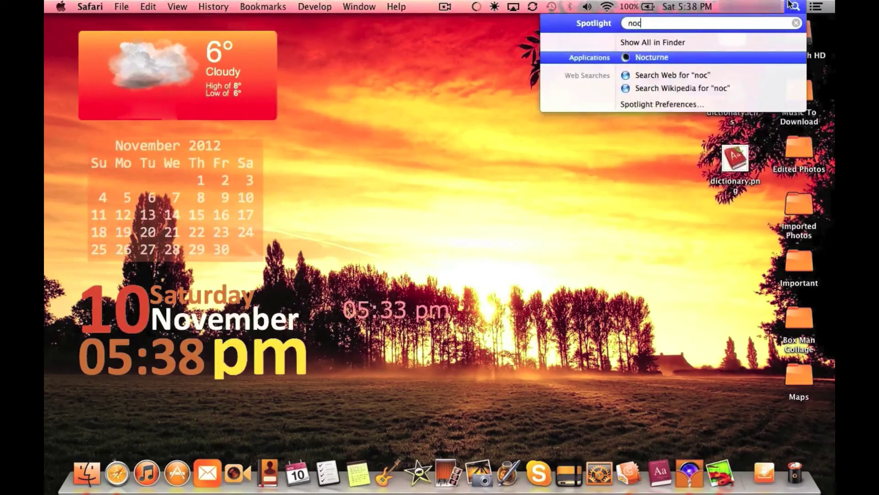
pyautogui.press('Return')
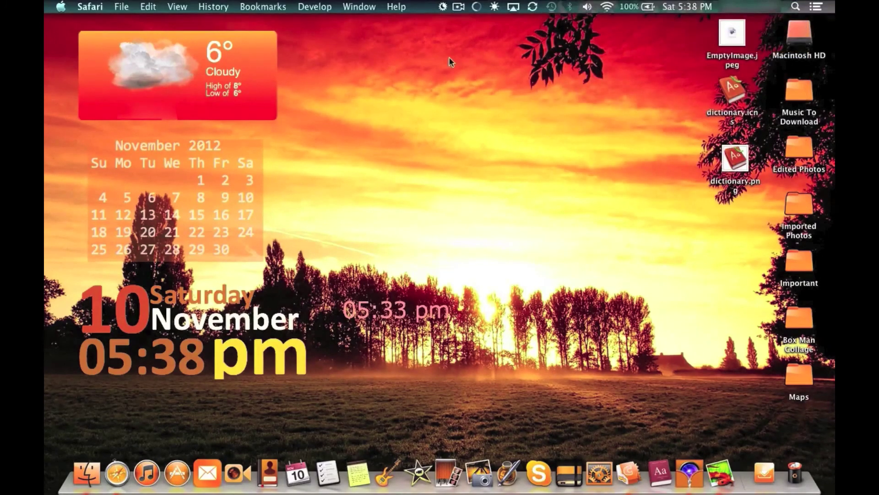